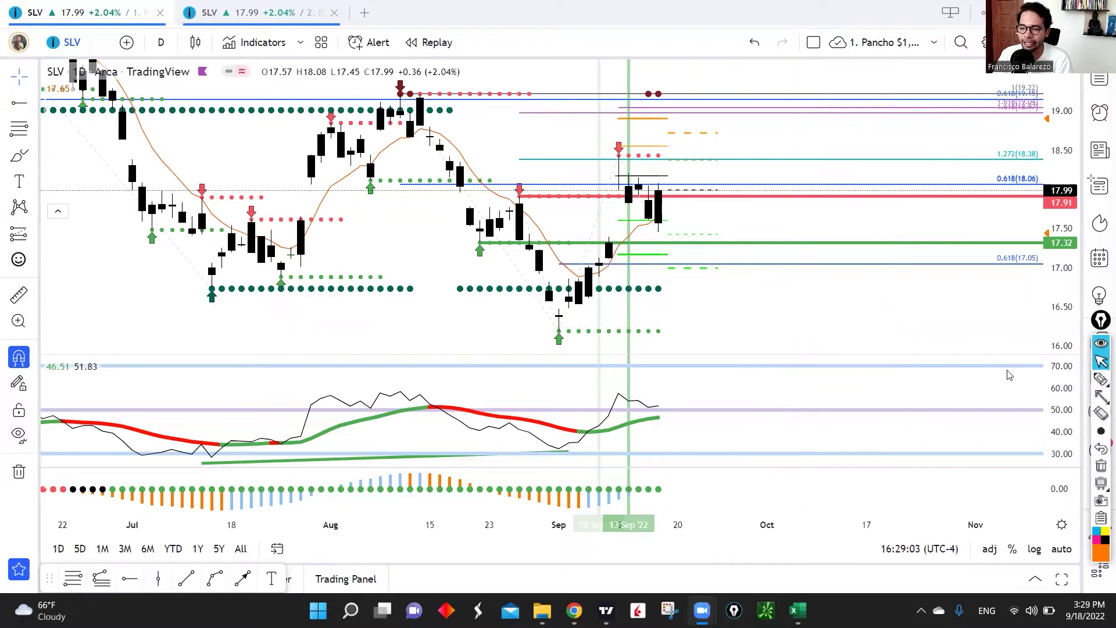
Step: Sketch the letters KGQ with the freehand highlighter, then erase them
left_click(1101, 379)
mouse_move(802, 273)
left_mouse_down()
mouse_move(802, 329)
mouse_move(844, 316)
mouse_move(827, 293)
left_mouse_up()
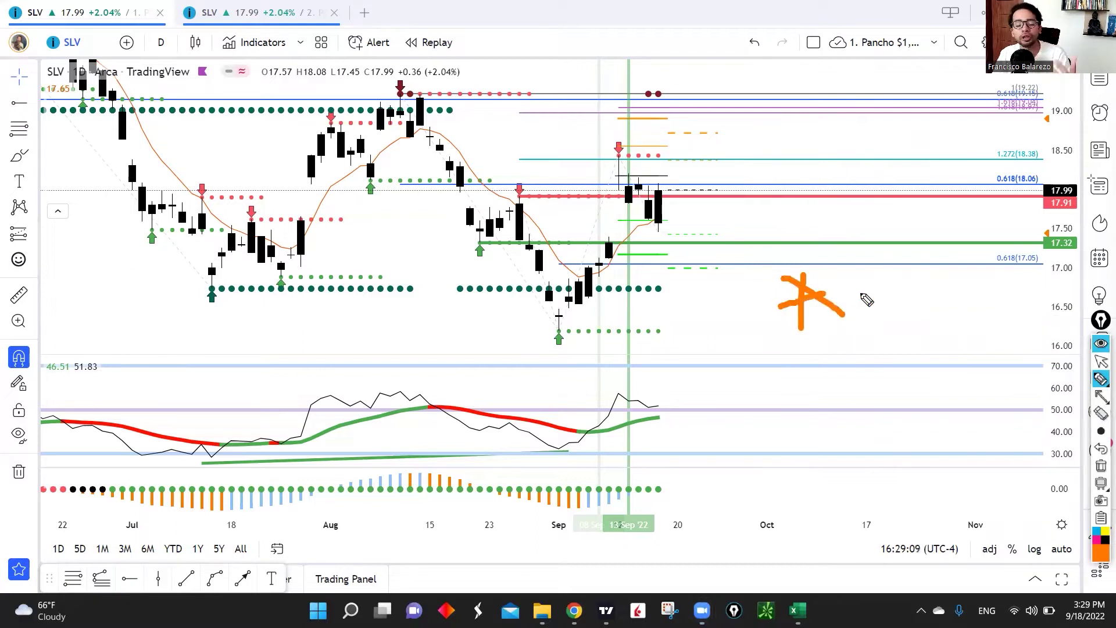
mouse_move(846, 265)
left_mouse_down()
mouse_move(884, 323)
mouse_move(889, 285)
mouse_move(916, 265)
mouse_move(958, 305)
left_mouse_up()
mouse_move(878, 346)
left_mouse_down()
mouse_move(930, 333)
mouse_move(931, 344)
left_mouse_up()
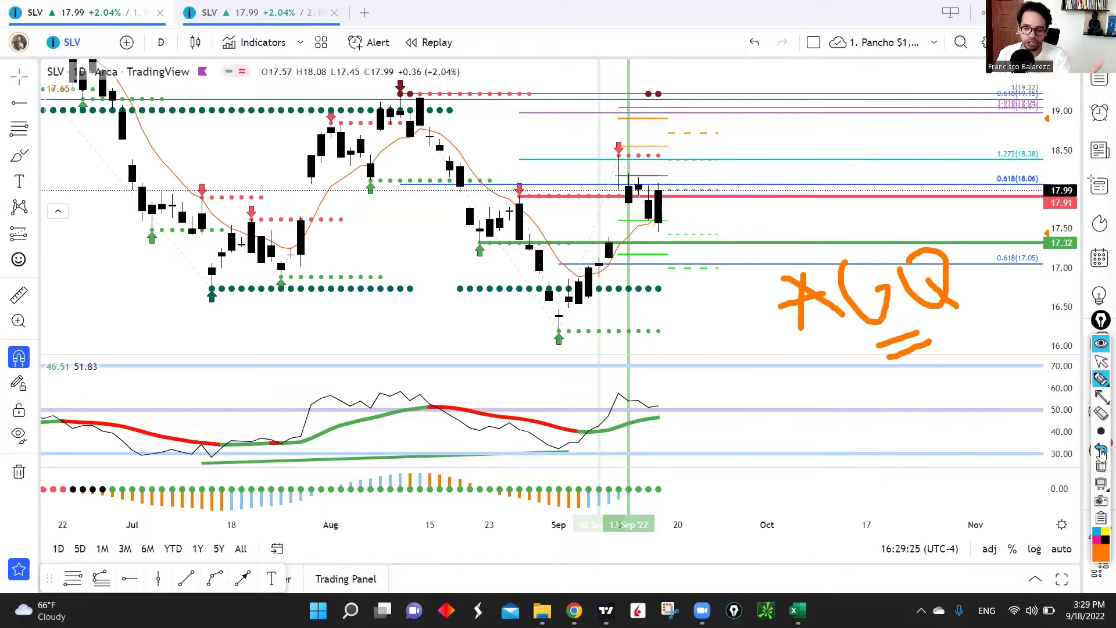
left_click(1101, 465)
Step: Draw arrows toward the RSI pane and the bottom histogram pane, then clear them
mouse_move(1100, 397)
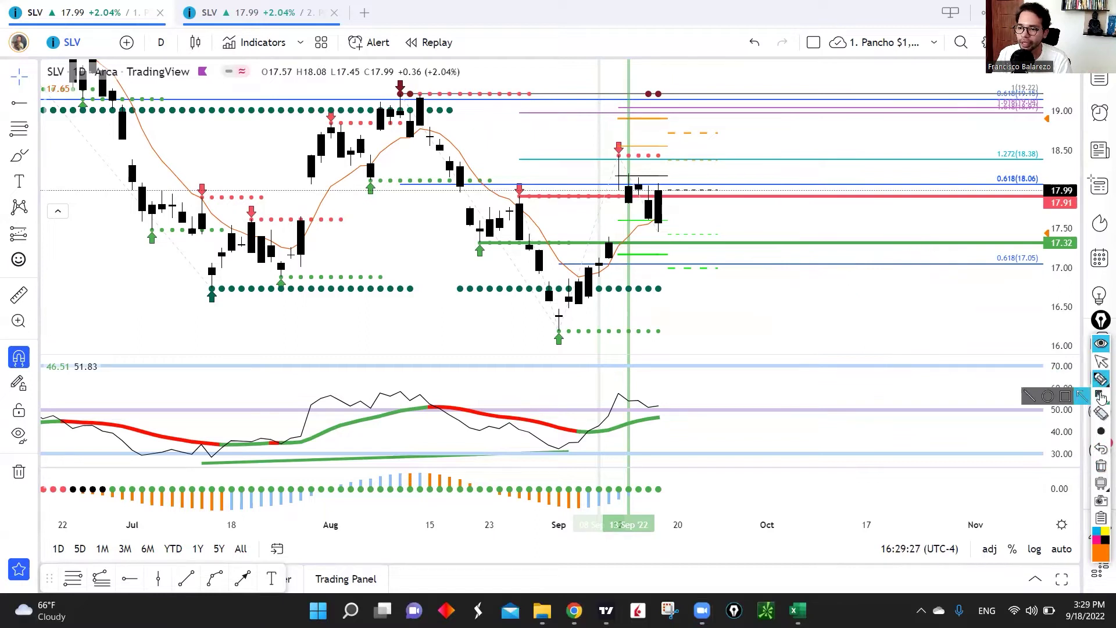
left_click(1083, 396)
left_click(946, 300)
left_click_drag(918, 339, 821, 394)
mouse_move(1022, 398)
left_mouse_down()
mouse_move(988, 433)
mouse_move(839, 485)
left_mouse_up()
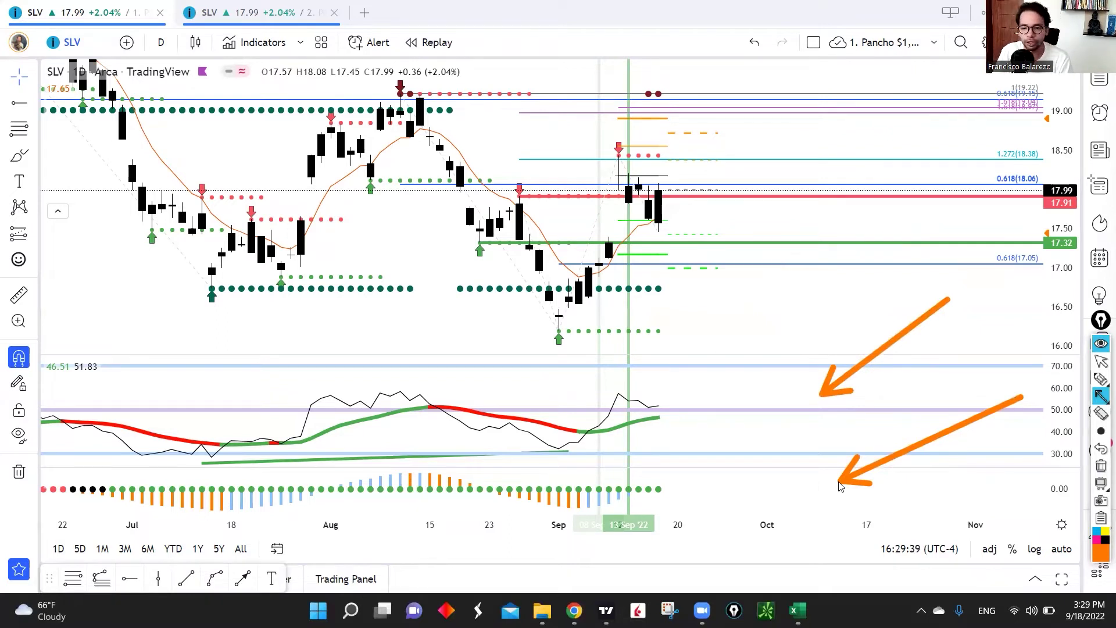
left_click(1101, 465)
Step: Point three arrows at the September low, RSI peak and RSI 50 line, then clear them
left_click_drag(754, 293, 644, 351)
left_click_drag(727, 361, 612, 390)
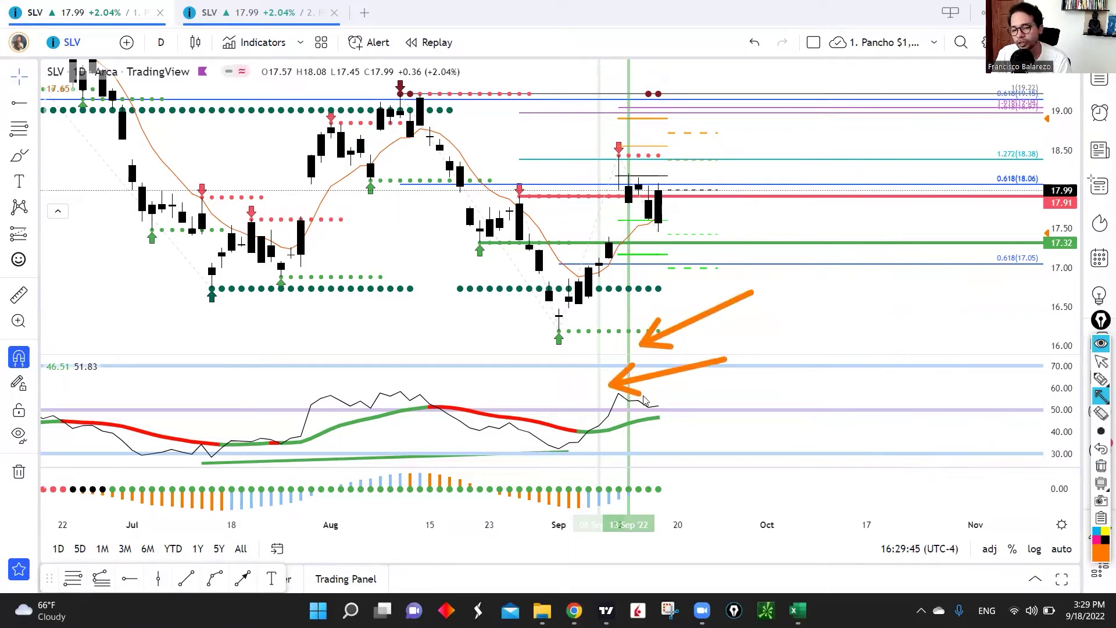
left_click_drag(918, 324, 765, 410)
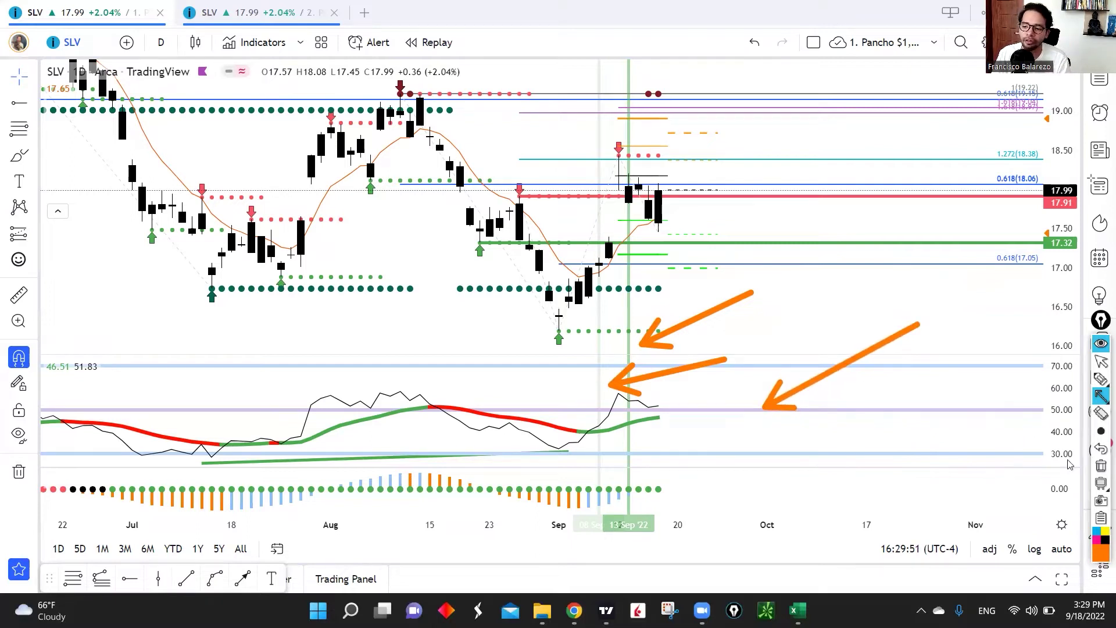
left_click(1100, 466)
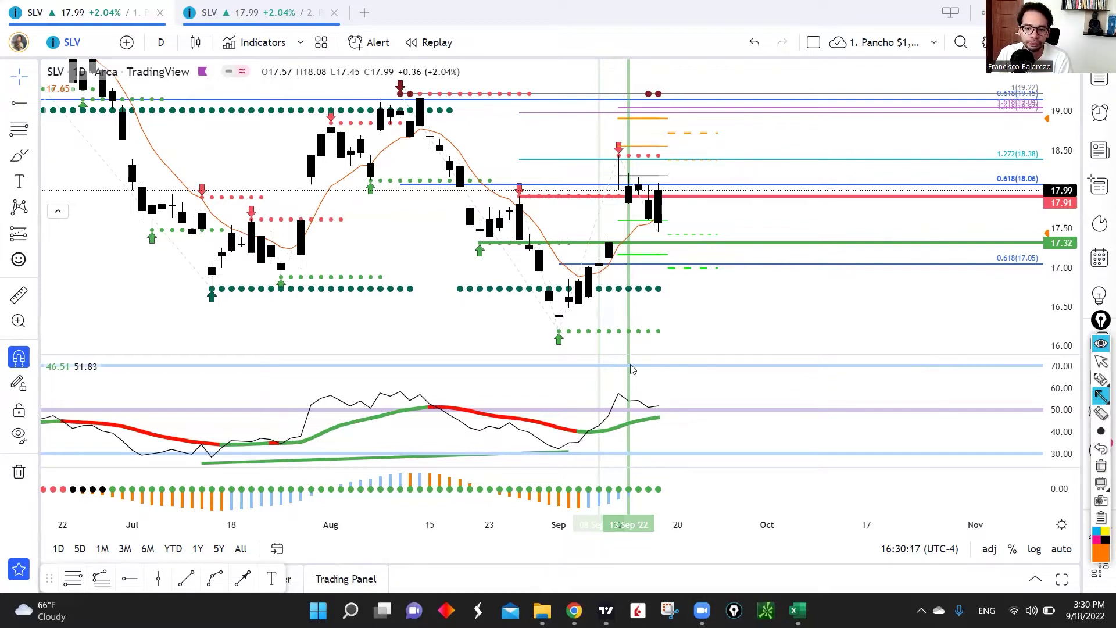
Step: Point arrows at the July and September green buy markers, then clear them
left_click_drag(125, 367, 202, 295)
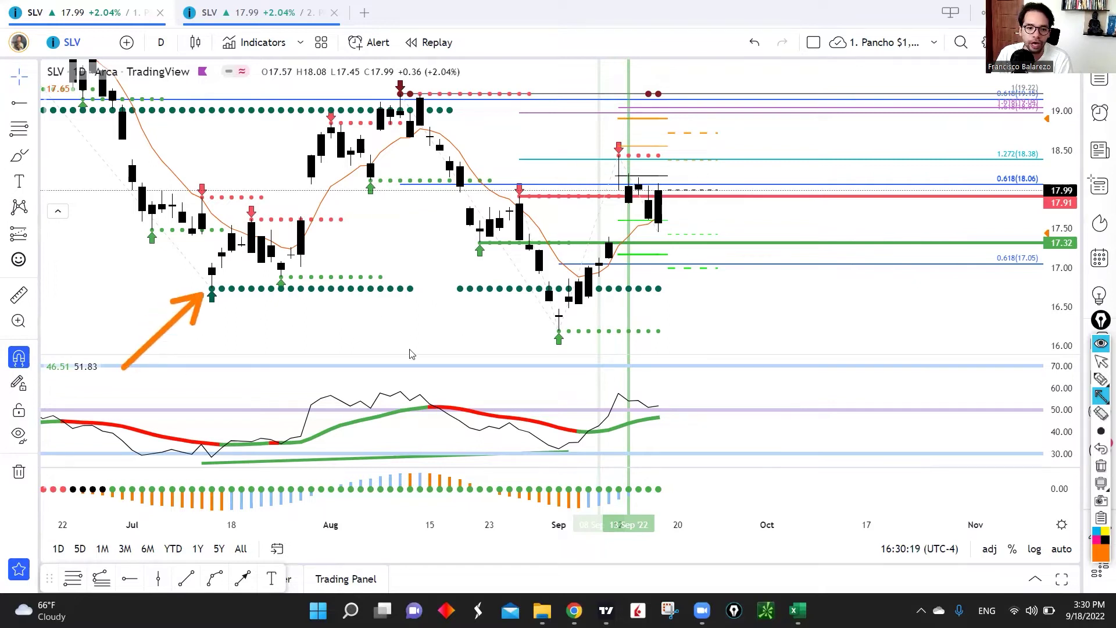
mouse_move(467, 398)
left_mouse_down()
mouse_move(492, 393)
mouse_move(488, 381)
mouse_move(547, 341)
left_mouse_up()
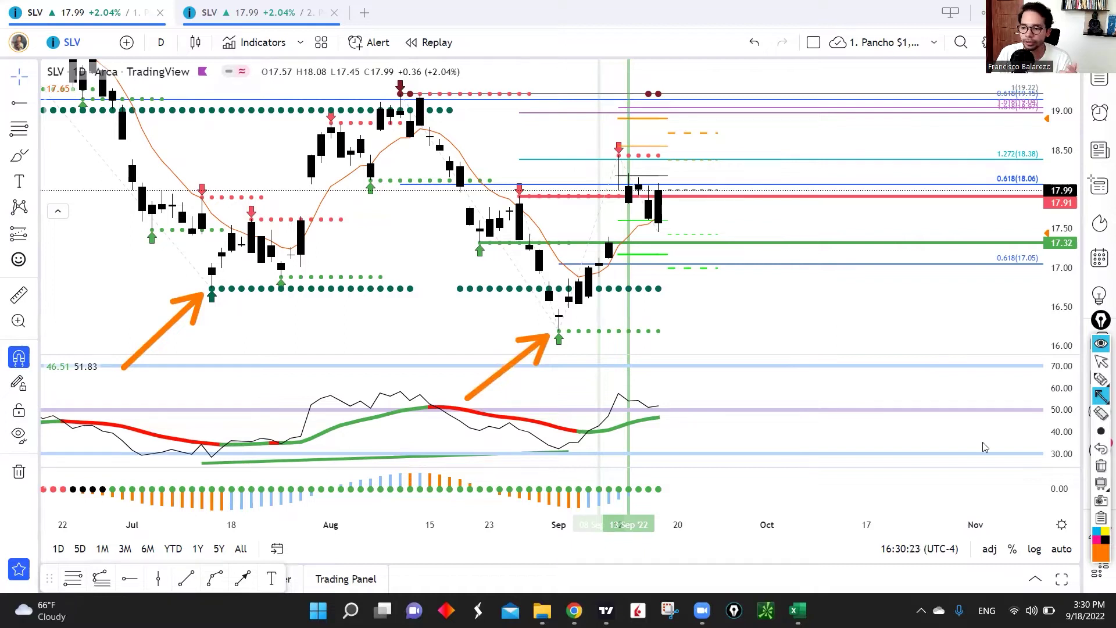
left_click(1100, 466)
Step: Trace falling price lows versus rising oscillator lows and the September bounce with arrows, then clear
left_click_drag(168, 288, 631, 355)
left_click_drag(173, 476, 605, 459)
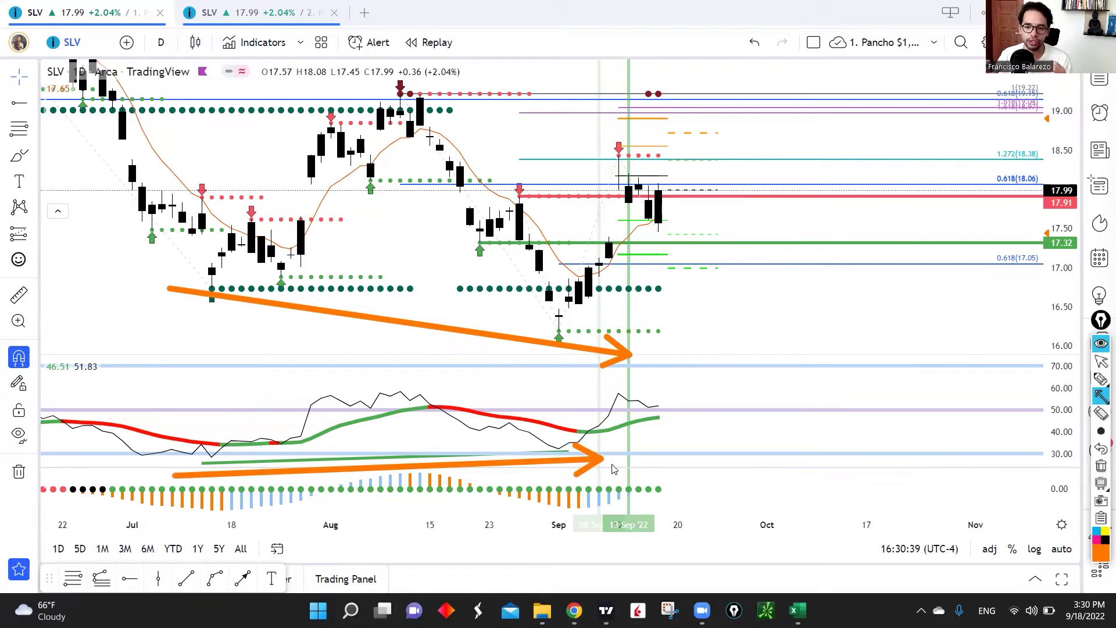
mouse_move(788, 237)
left_mouse_down()
mouse_move(547, 325)
mouse_move(579, 327)
left_mouse_up()
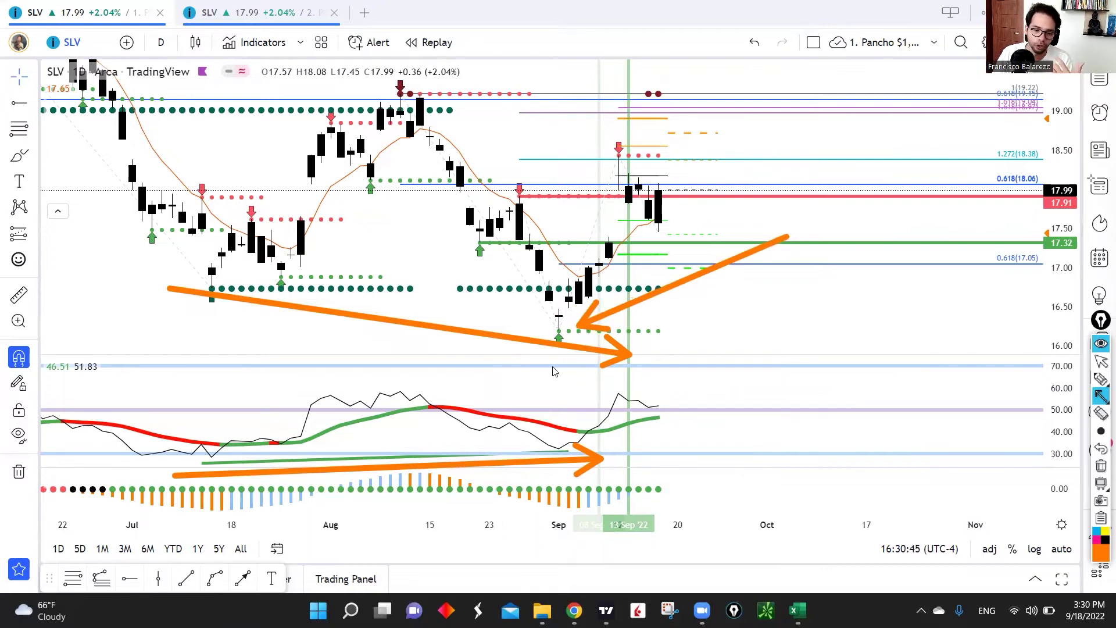
left_click_drag(531, 307, 590, 171)
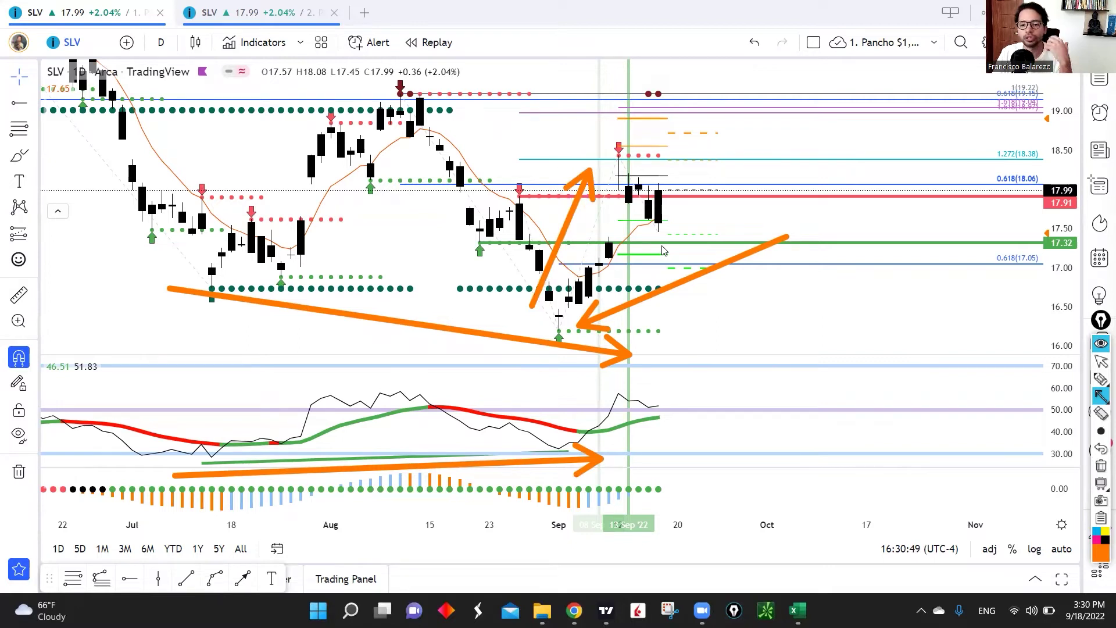
left_click(1101, 465)
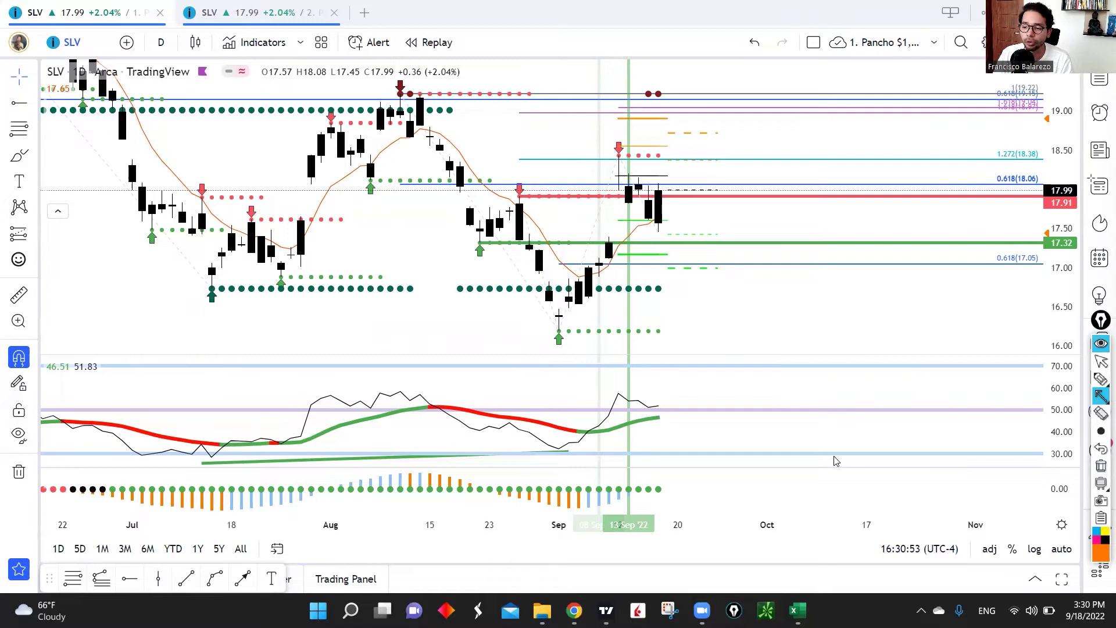
Step: Draw a support line near 16.75 and an arrow at the candle reclaiming it
mouse_move(1097, 401)
left_click(1029, 397)
left_click_drag(195, 287, 716, 292)
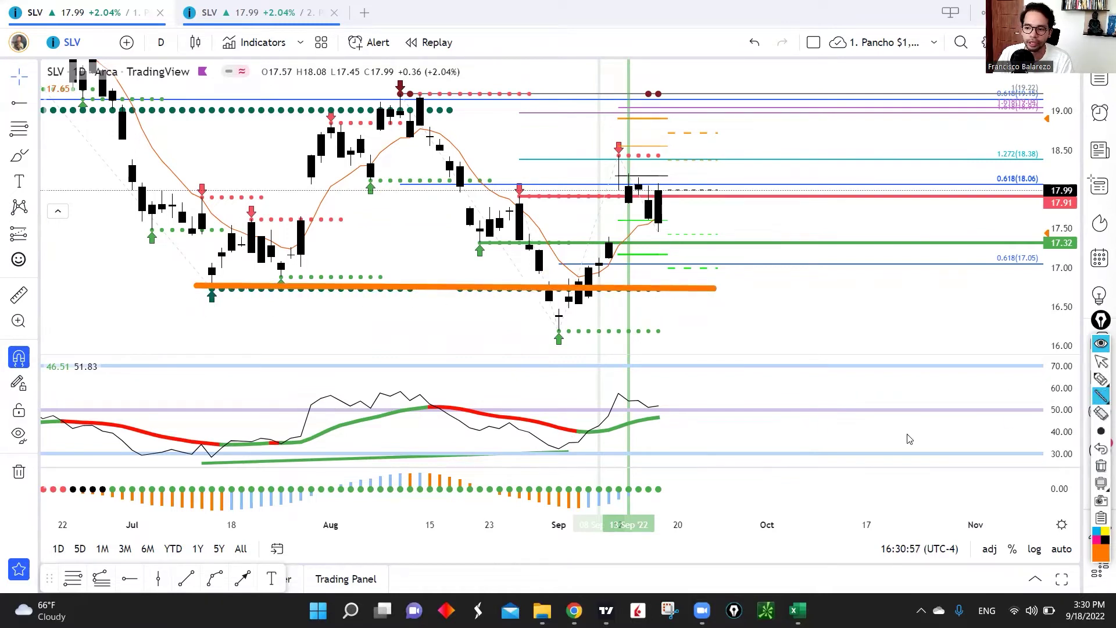
left_click(1085, 401)
left_click_drag(613, 381, 588, 298)
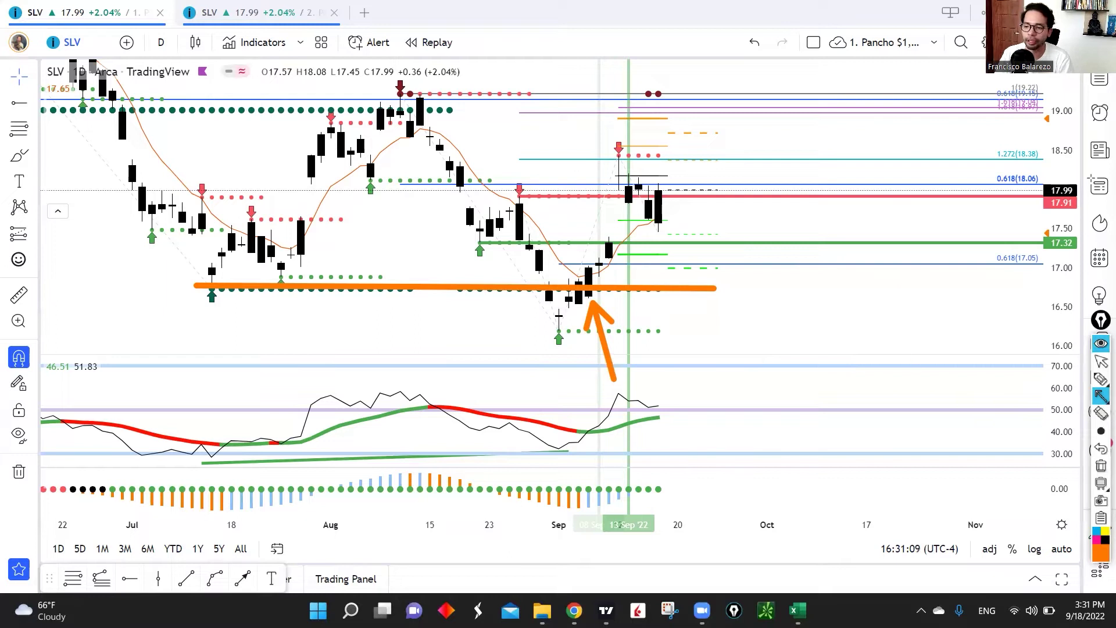
Step: Box the September low and the mid-September candles, then clear all drawings
mouse_move(1100, 395)
left_click(1066, 399)
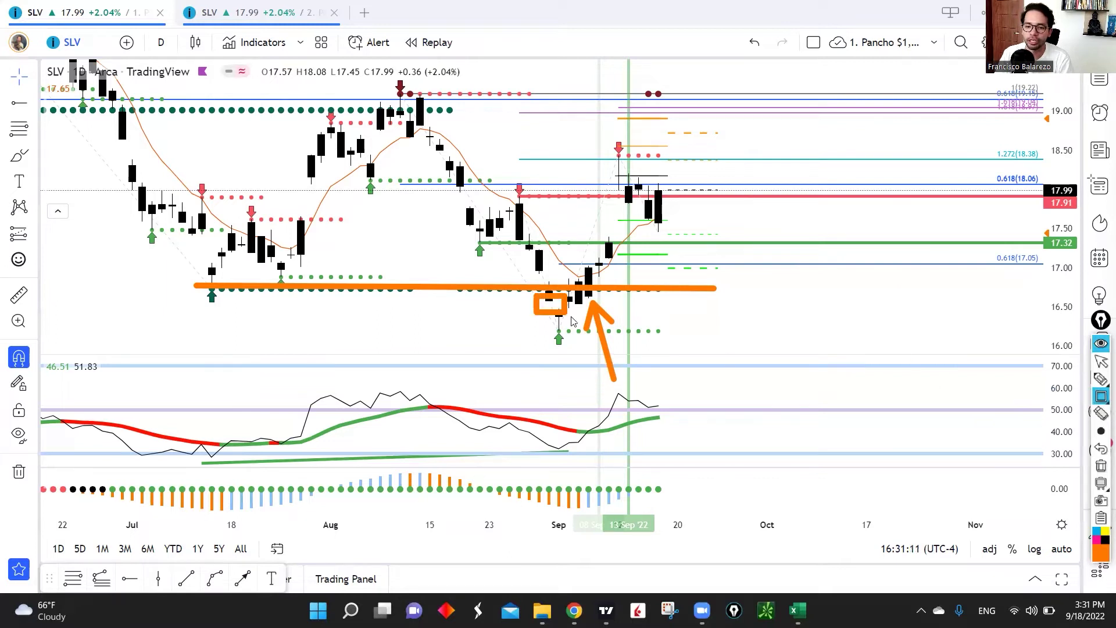
left_click_drag(536, 295, 583, 373)
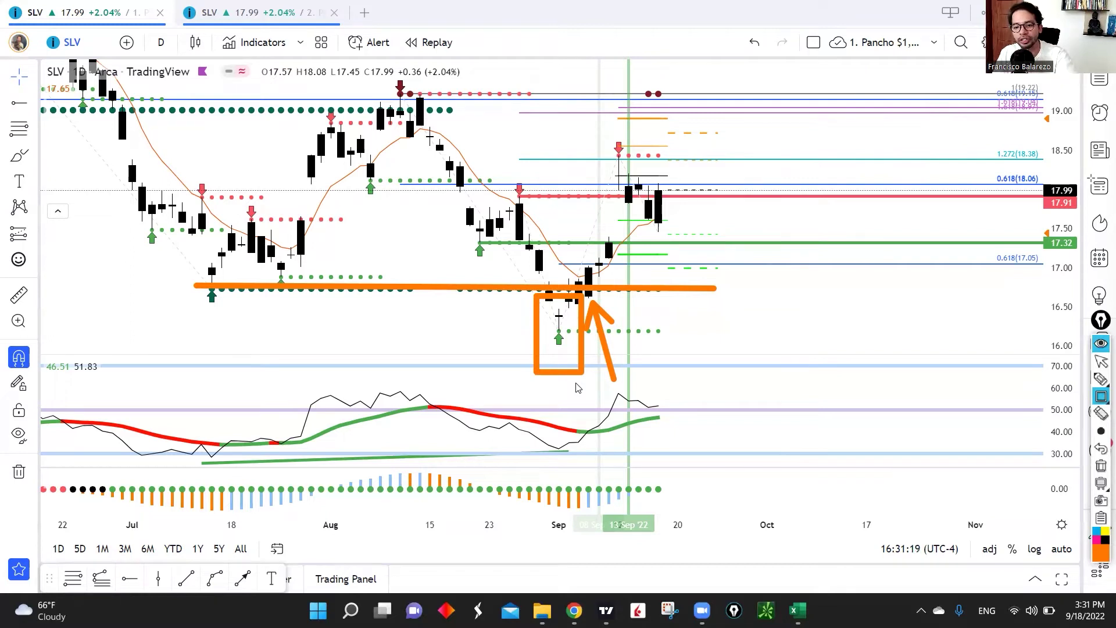
mouse_move(565, 133)
left_mouse_down()
mouse_move(624, 226)
mouse_move(697, 309)
left_mouse_up()
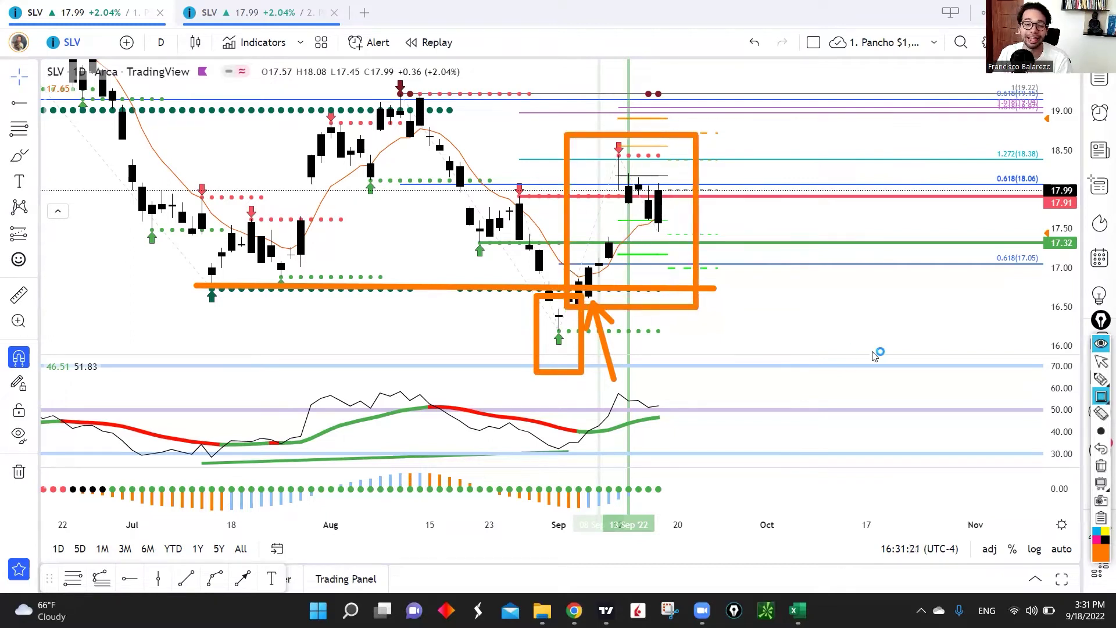
left_click(1102, 468)
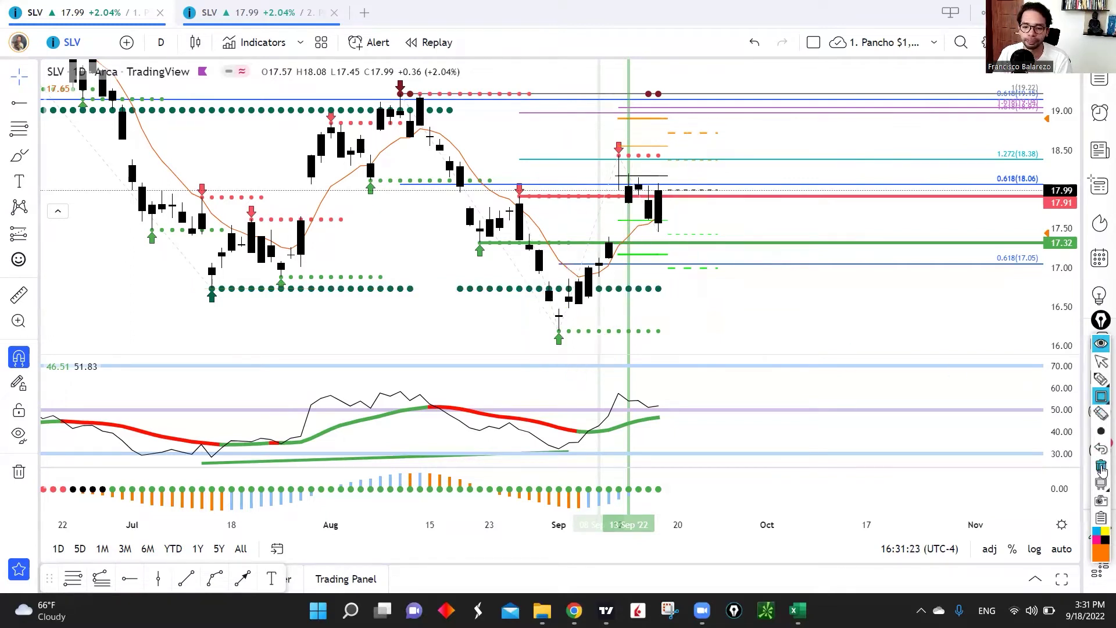
Step: Point arrows at the late-August high and the 17.32 level, and box the early-September candles
left_click(1101, 396)
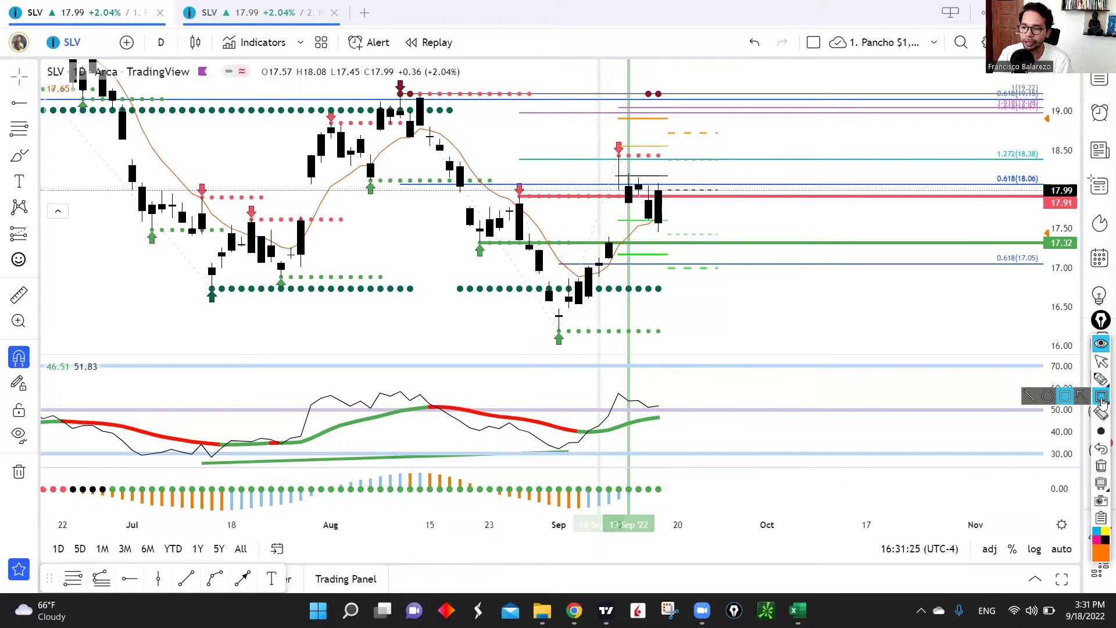
left_click(1047, 395)
mouse_move(302, 369)
left_mouse_down()
mouse_move(399, 257)
mouse_move(507, 197)
left_mouse_up()
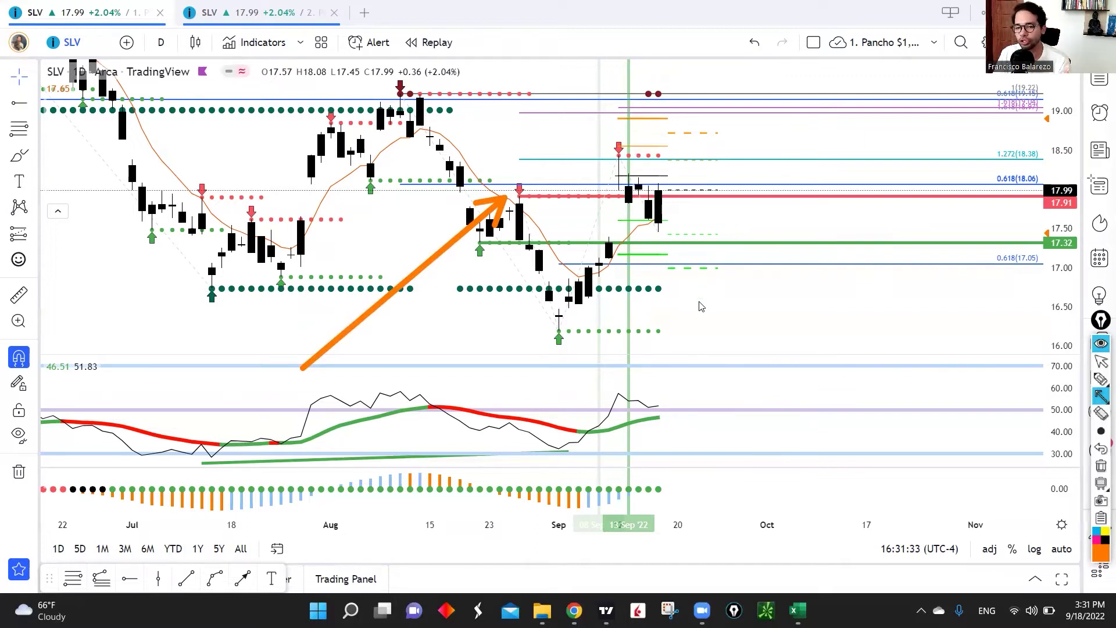
left_click_drag(900, 343, 1032, 255)
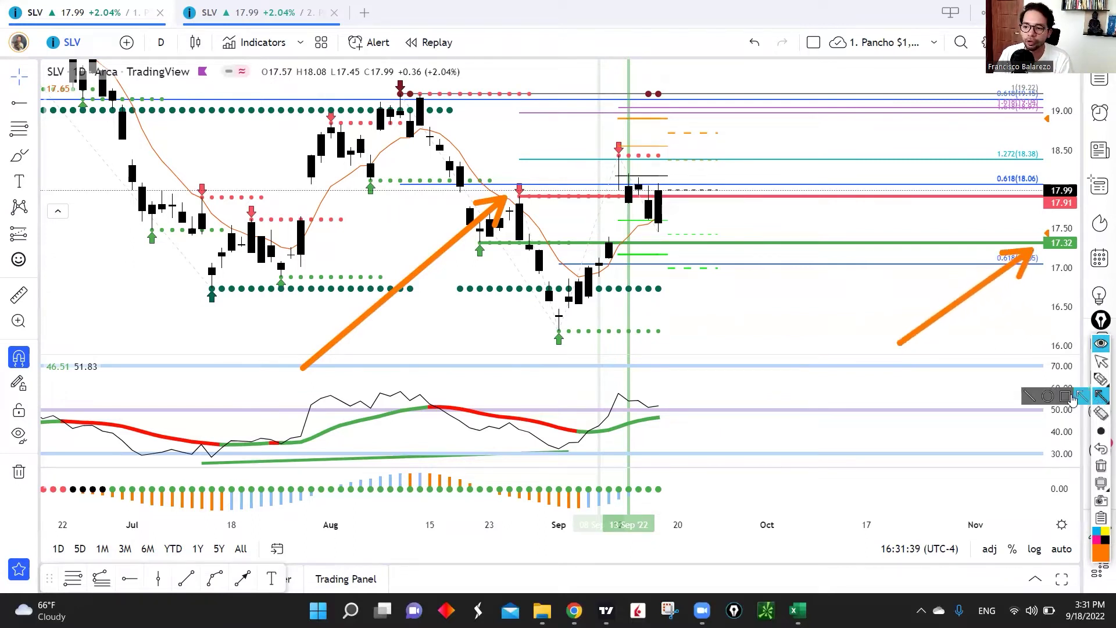
key("alt+shift+r")
left_click_drag(522, 257, 634, 350)
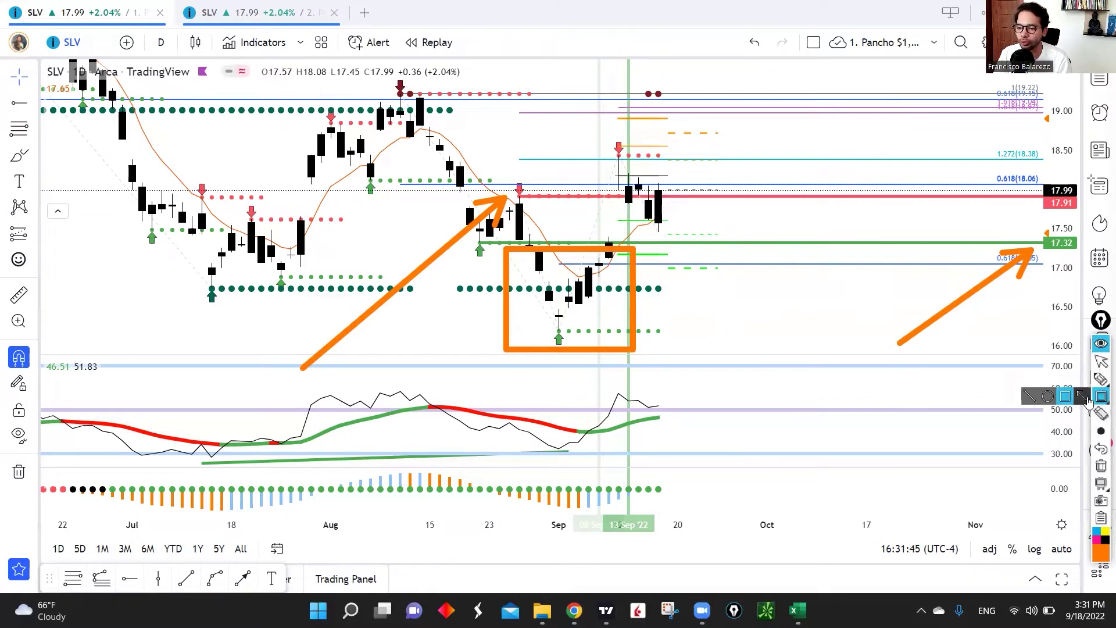
Step: Add orange arrows up to the oscillator crossover and its latest reading, then clear everything
key("alt+shift+a")
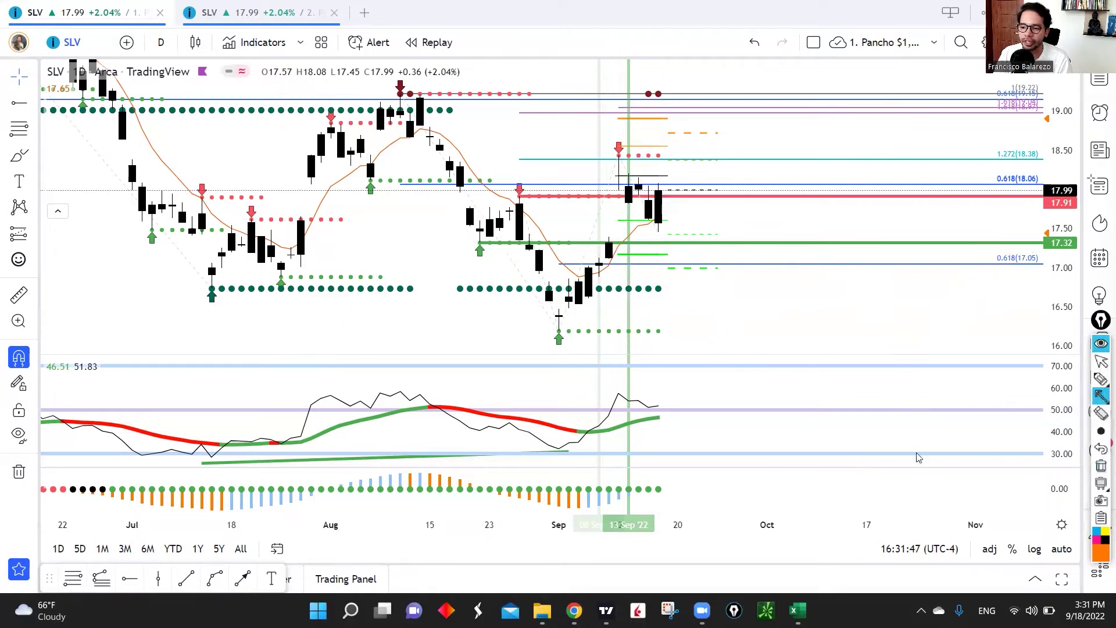
mouse_move(546, 526)
left_mouse_down()
mouse_move(660, 512)
mouse_move(755, 465)
mouse_move(759, 477)
left_mouse_up()
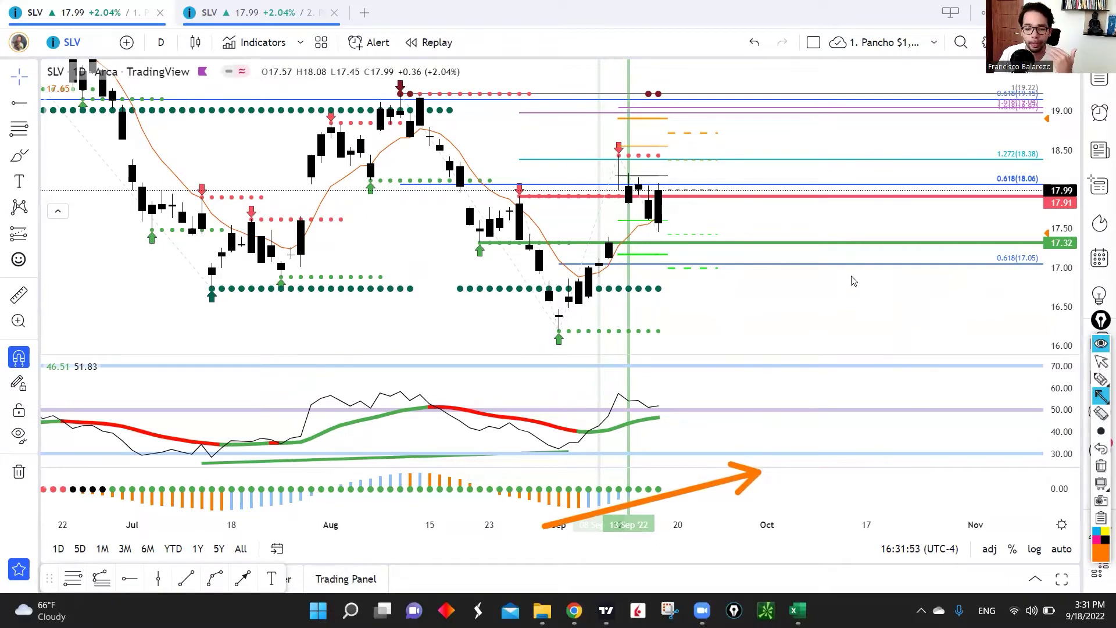
left_click_drag(526, 510, 595, 447)
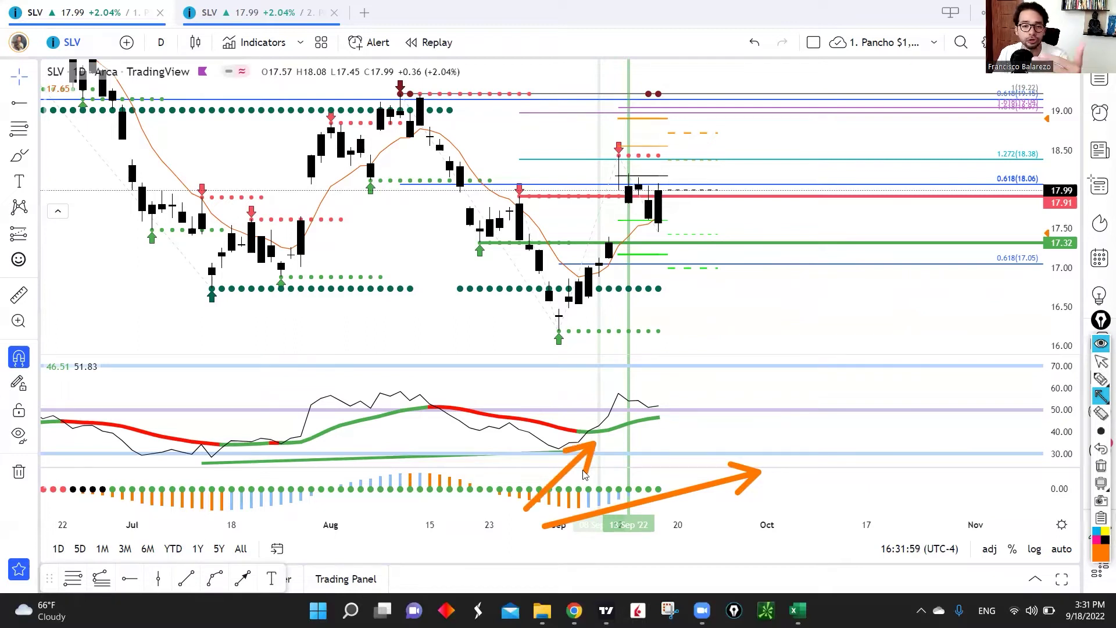
mouse_move(796, 235)
left_mouse_down()
mouse_move(660, 395)
mouse_move(700, 409)
mouse_move(785, 408)
left_mouse_up()
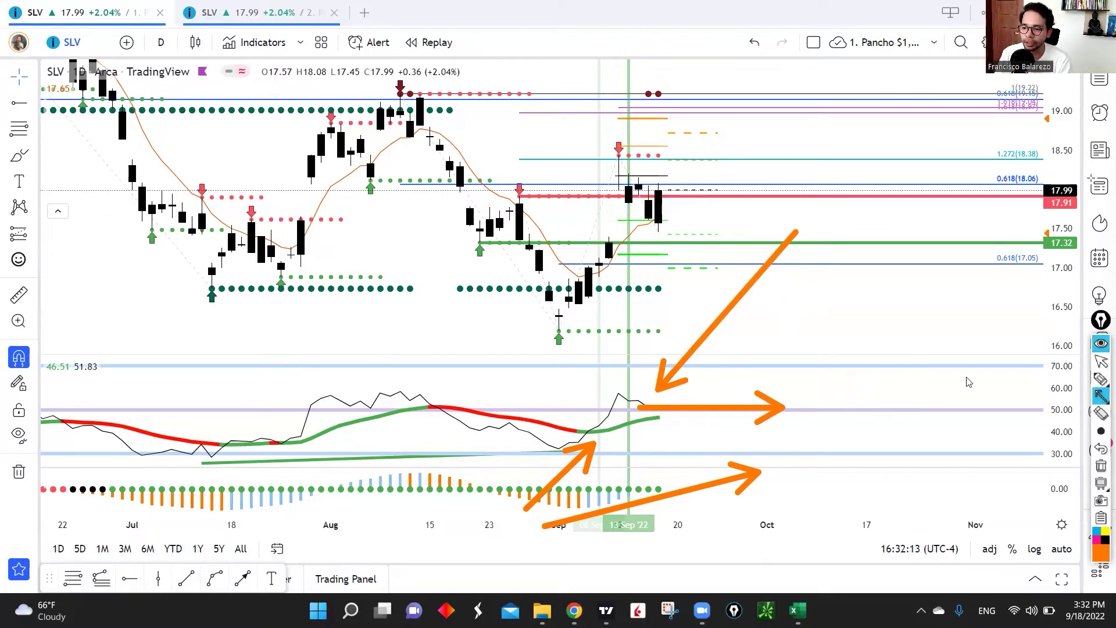
left_click(1102, 471)
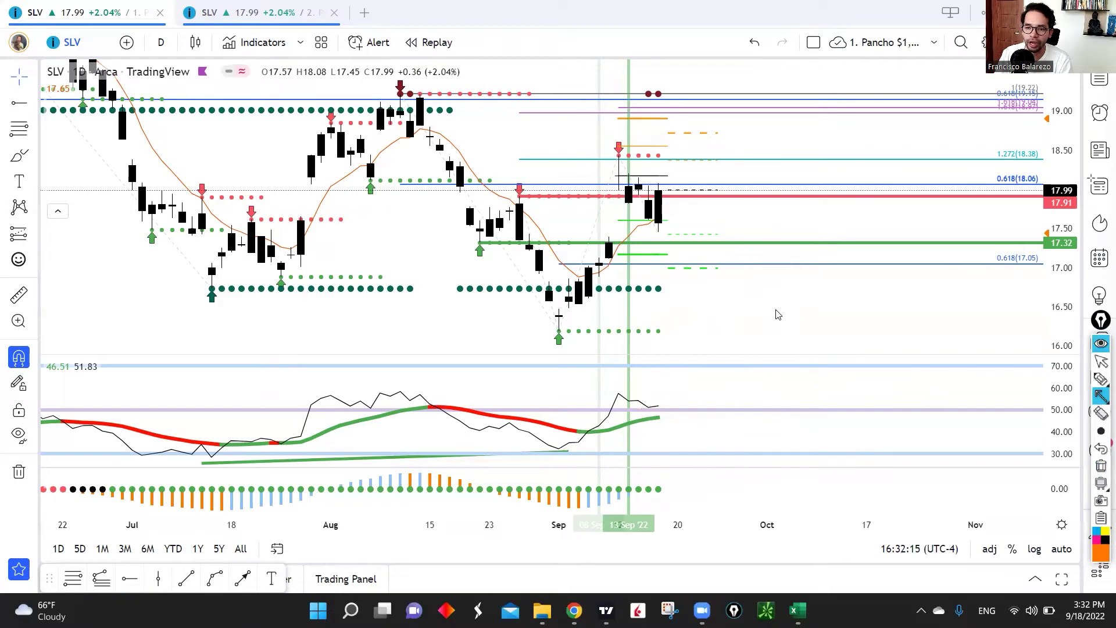
mouse_move(872, 330)
left_mouse_down()
mouse_move(748, 279)
mouse_move(678, 229)
left_mouse_up()
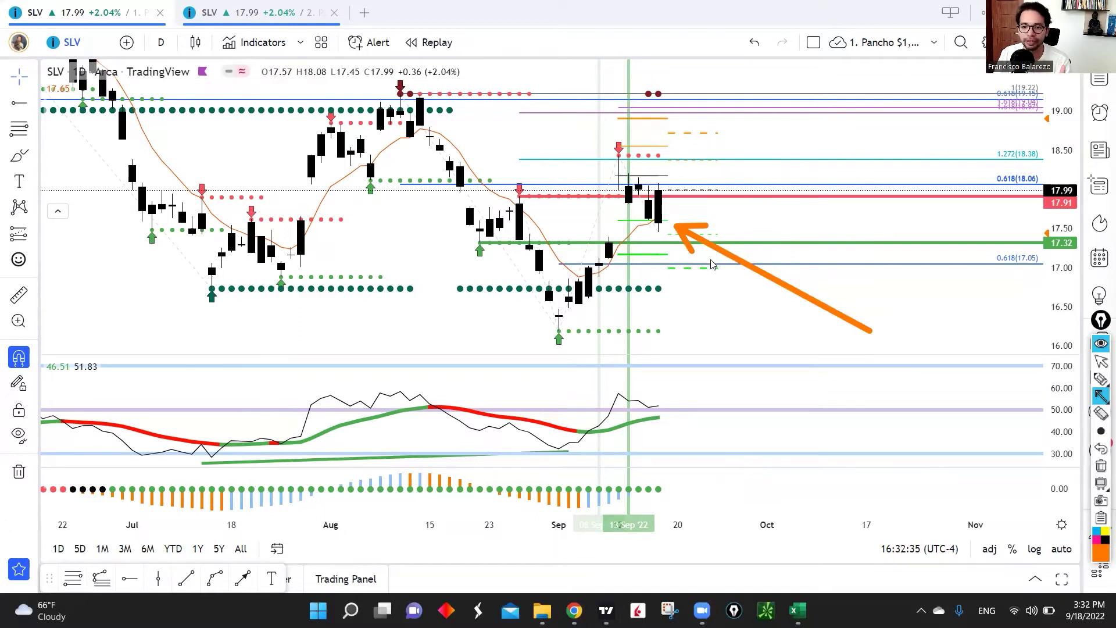
mouse_move(373, 311)
left_mouse_down()
mouse_move(463, 232)
mouse_move(519, 199)
left_mouse_up()
left_click_drag(988, 279, 1041, 205)
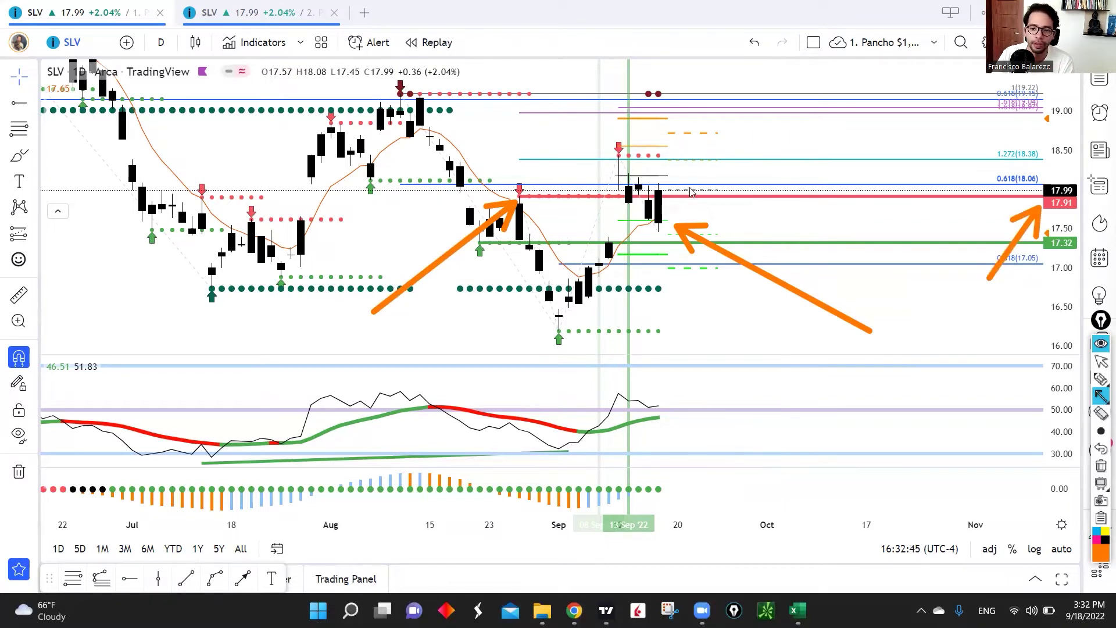
left_click_drag(670, 189, 730, 116)
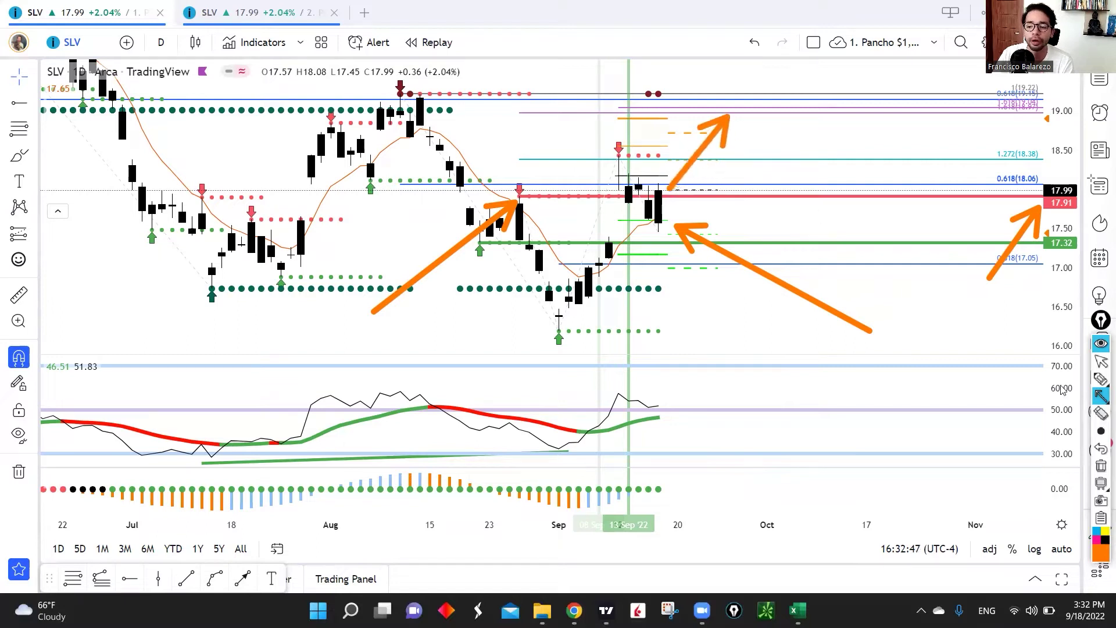
left_click(1101, 467)
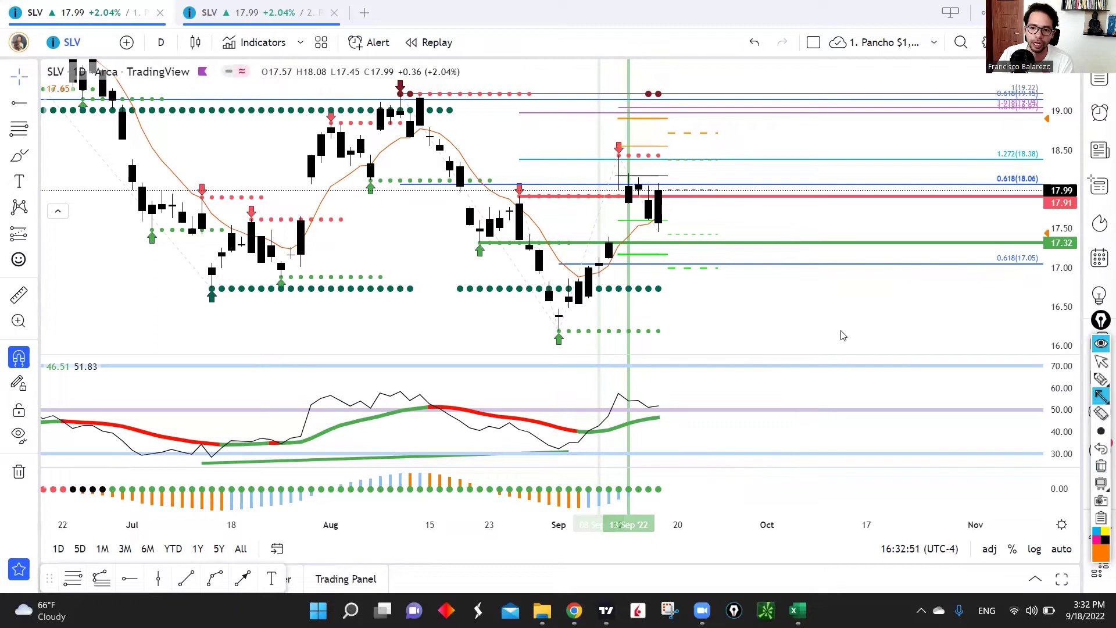
left_click_drag(799, 325, 667, 235)
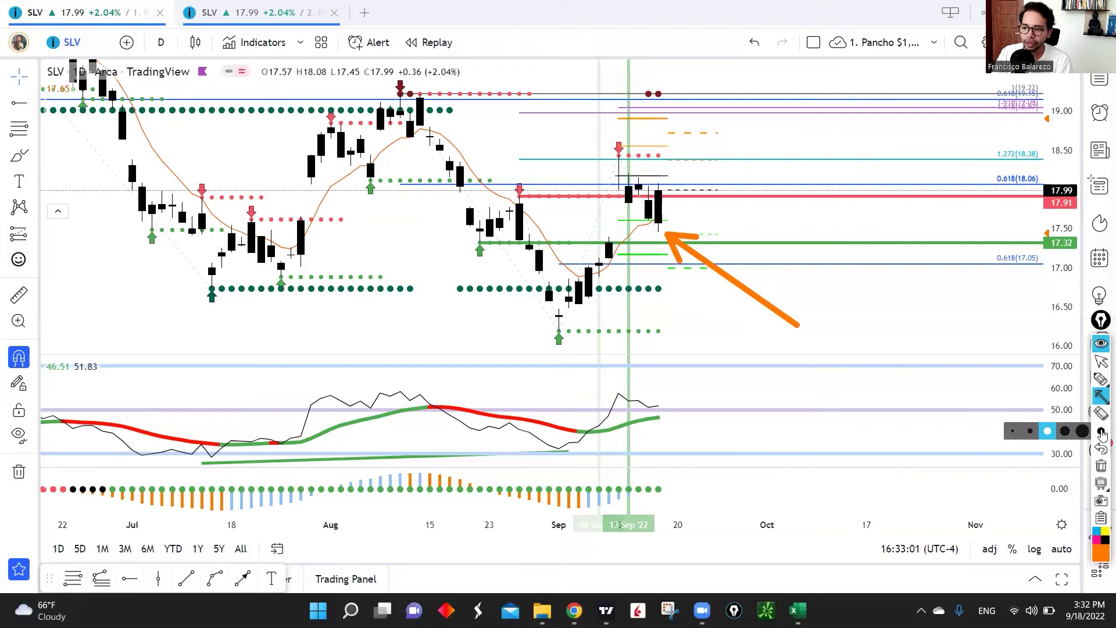
left_click(1102, 465)
left_click_drag(469, 119, 512, 187)
left_click_drag(583, 416, 564, 353)
left_click_drag(890, 133, 979, 152)
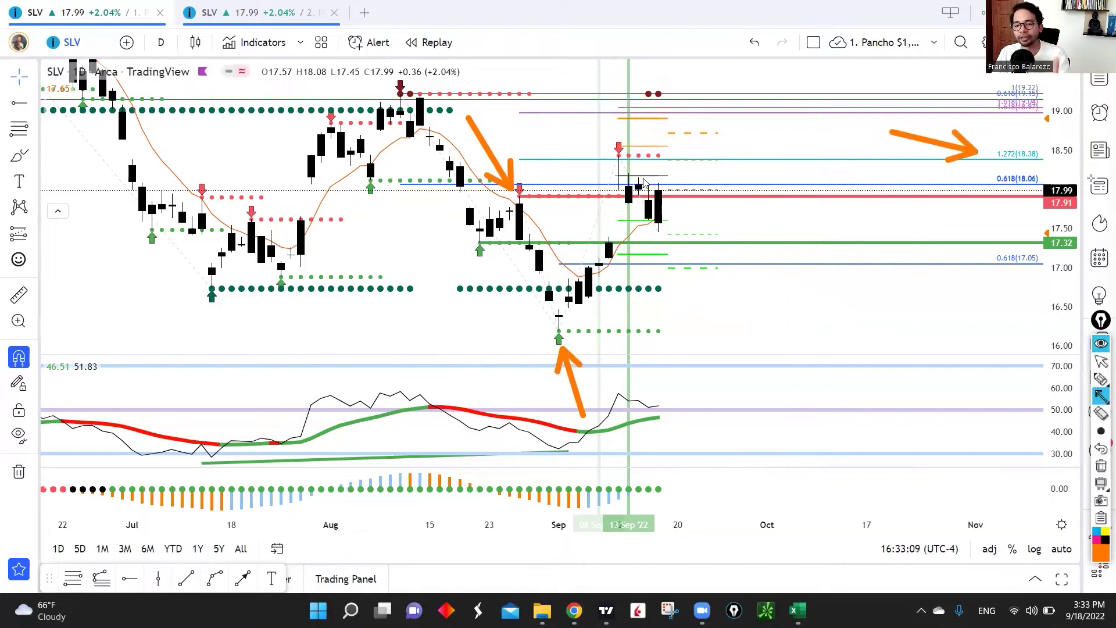
mouse_move(576, 122)
left_mouse_down()
mouse_move(598, 131)
mouse_move(609, 153)
left_mouse_up()
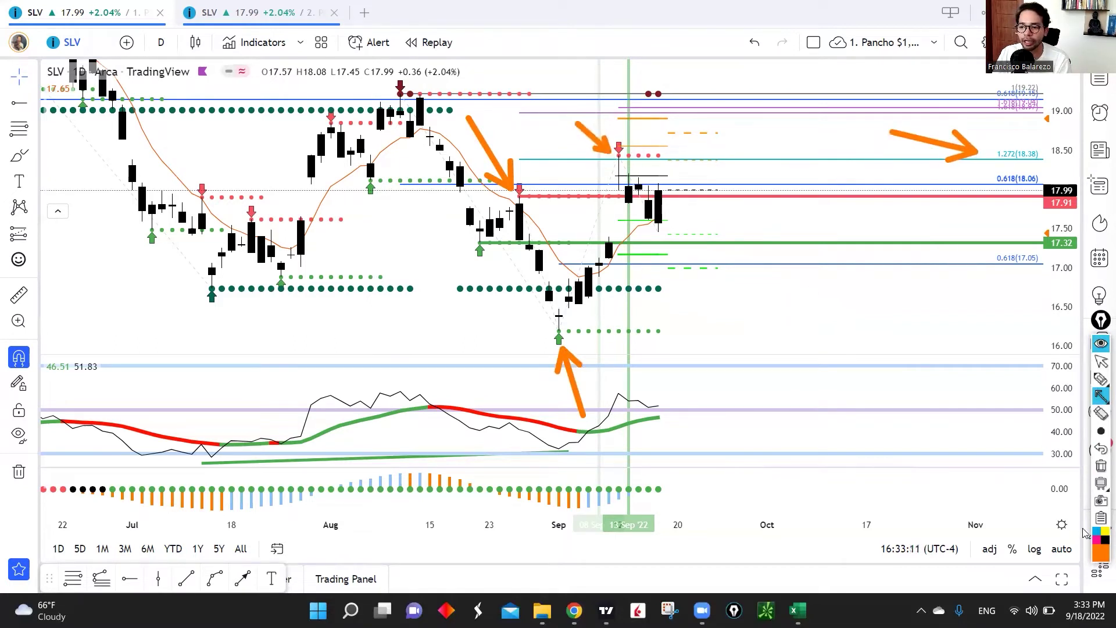
left_click(1101, 466)
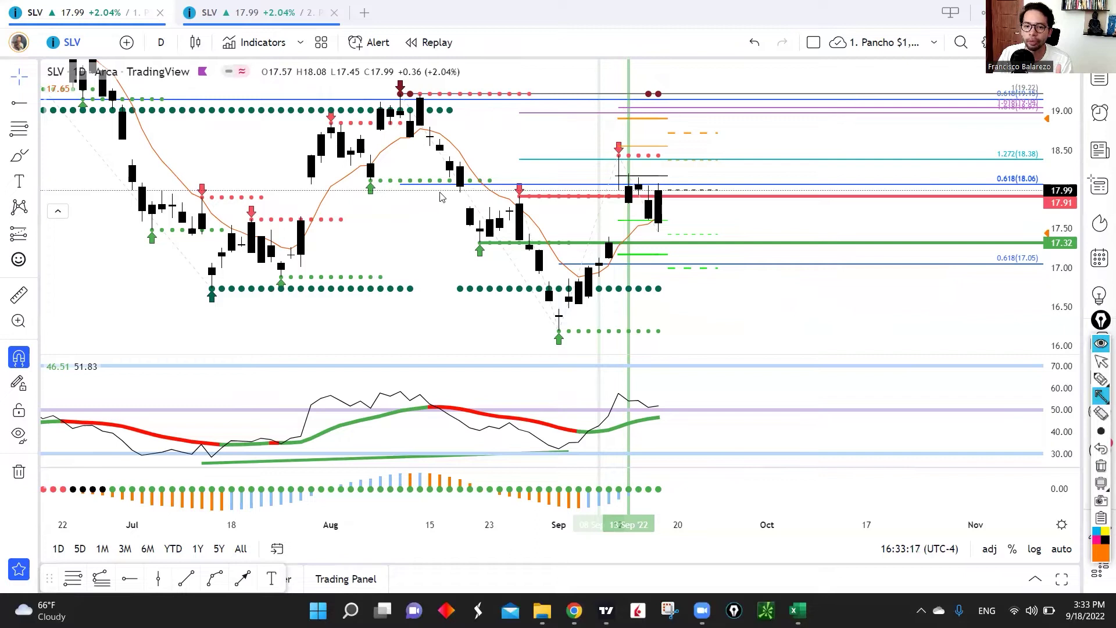
left_click_drag(437, 169, 565, 115)
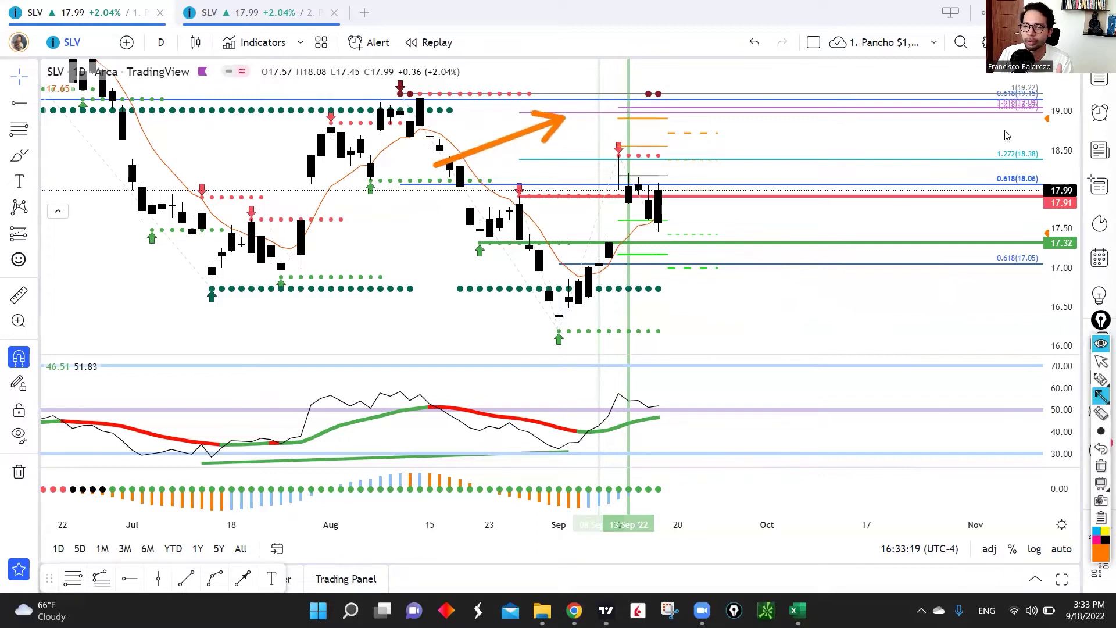
left_click(1101, 466)
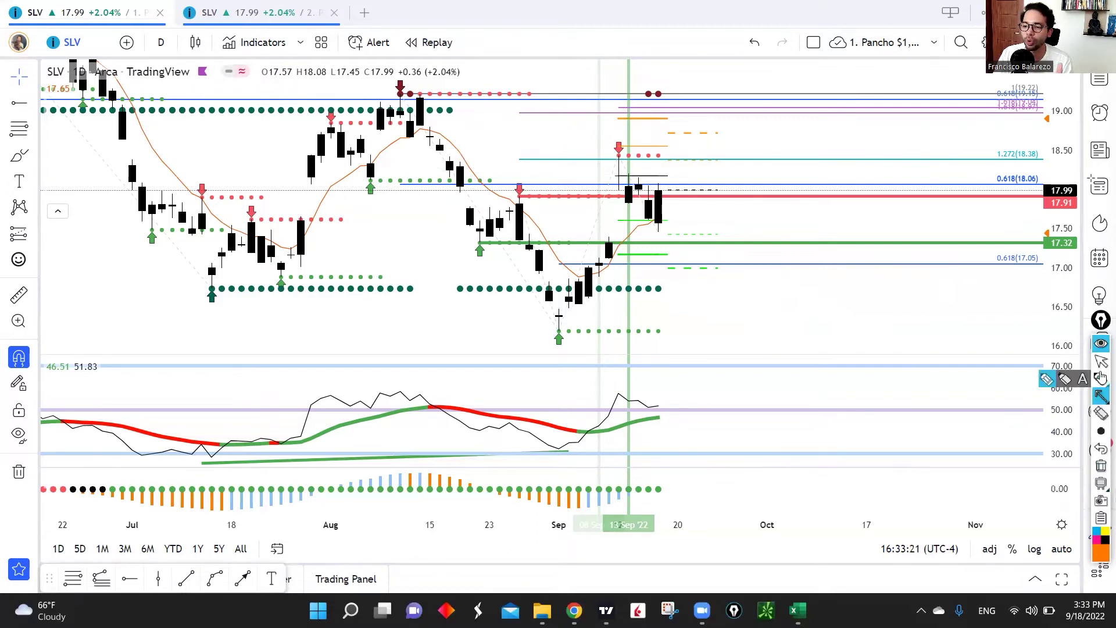
left_click(1100, 364)
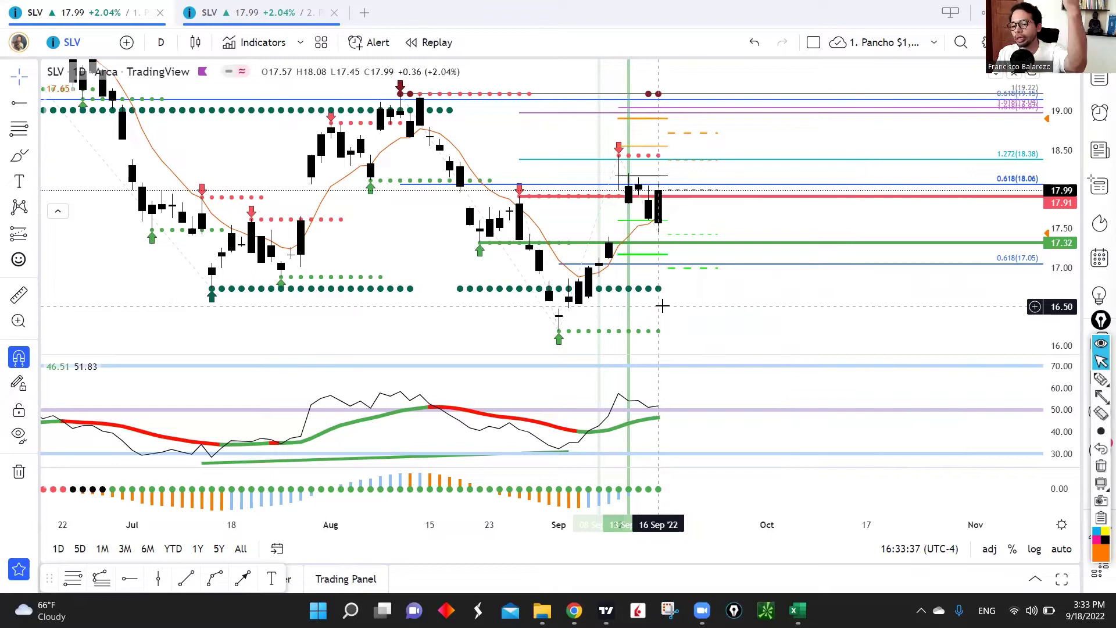
Step: Show indicator titles through chart settings and hide the ST_QuantPivots indicator
left_click(1099, 366)
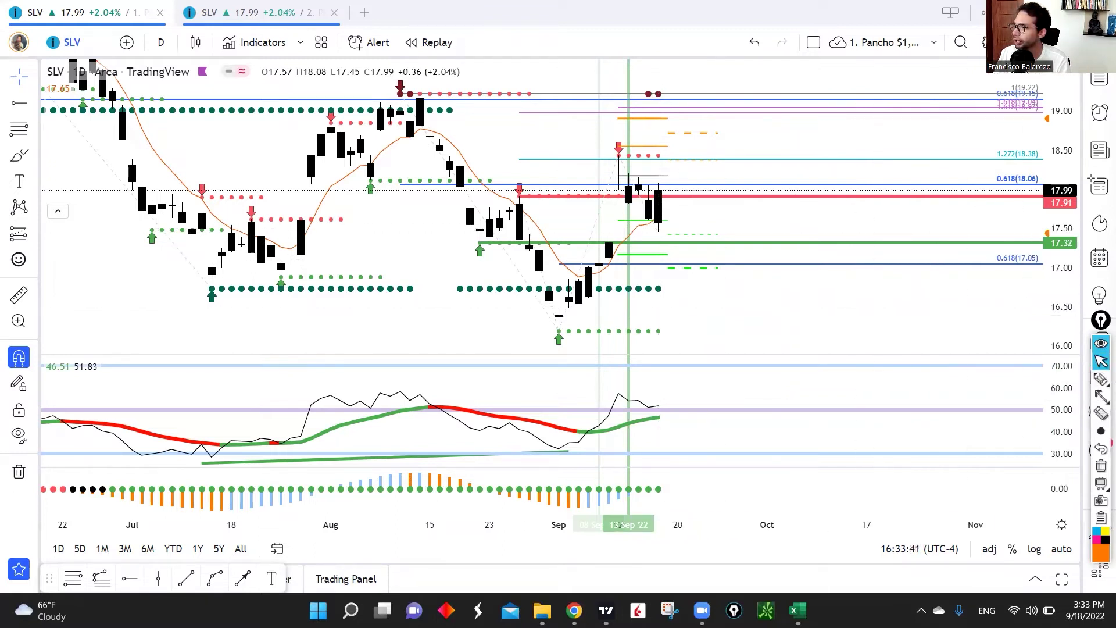
right_click(788, 295)
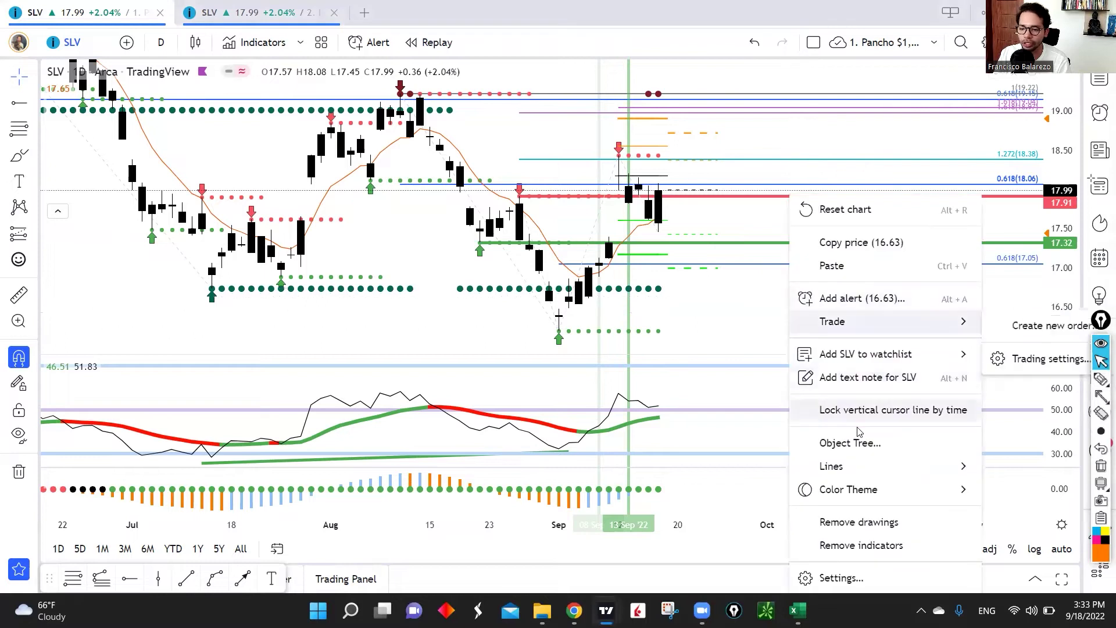
left_click(816, 579)
left_click(504, 325)
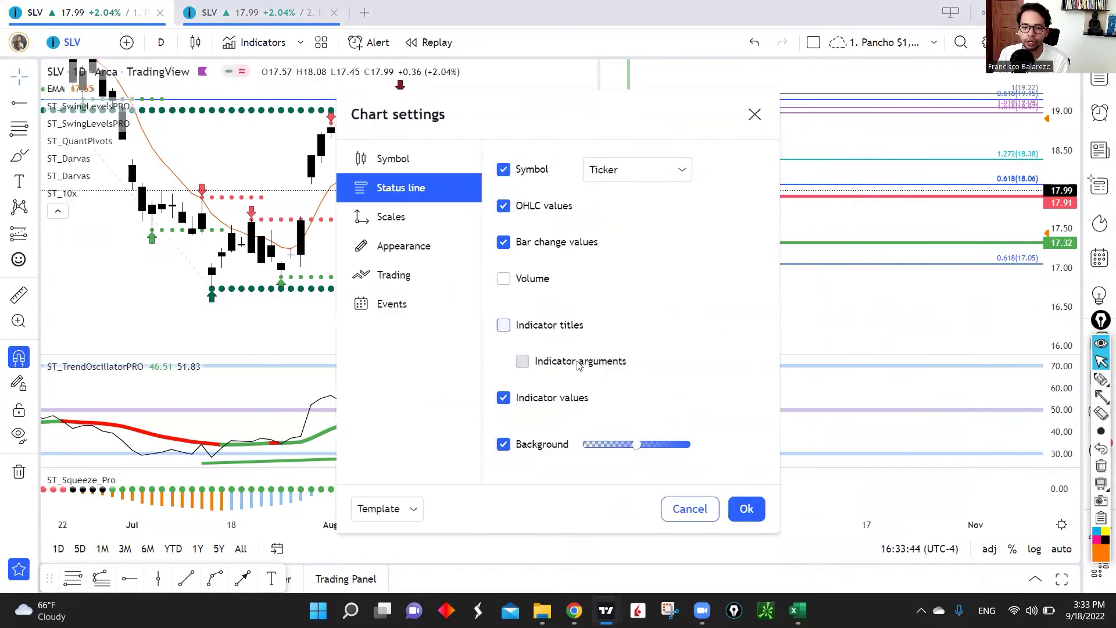
left_click(746, 509)
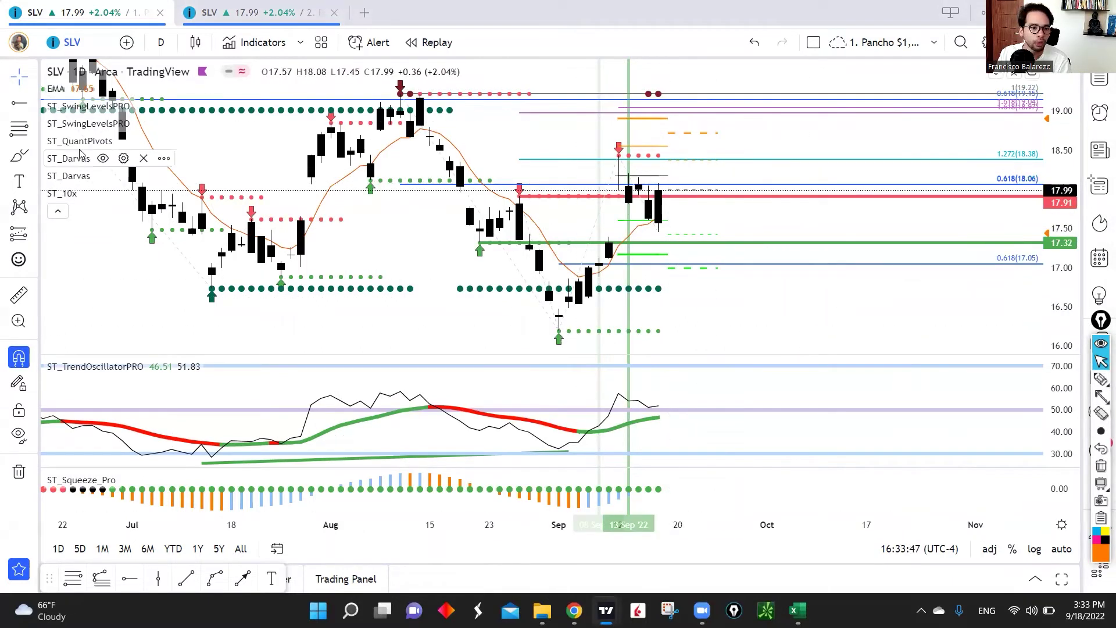
left_click(121, 143)
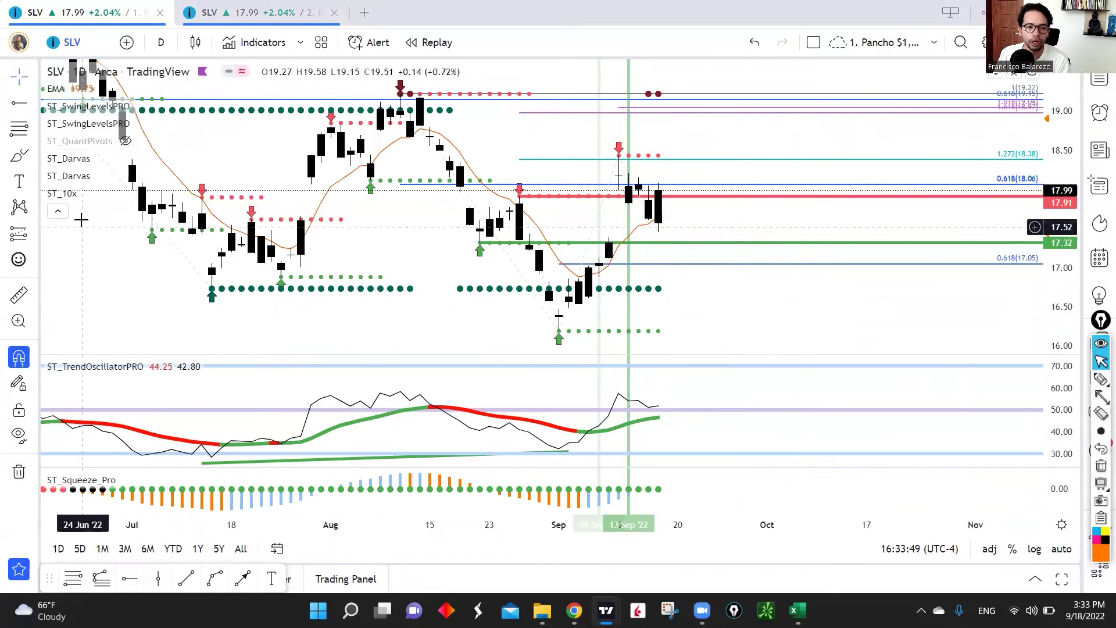
Step: Turn indicator titles back off in chart settings and expand the indicator legend
right_click(860, 290)
left_click(876, 578)
left_click(503, 325)
left_click(748, 510)
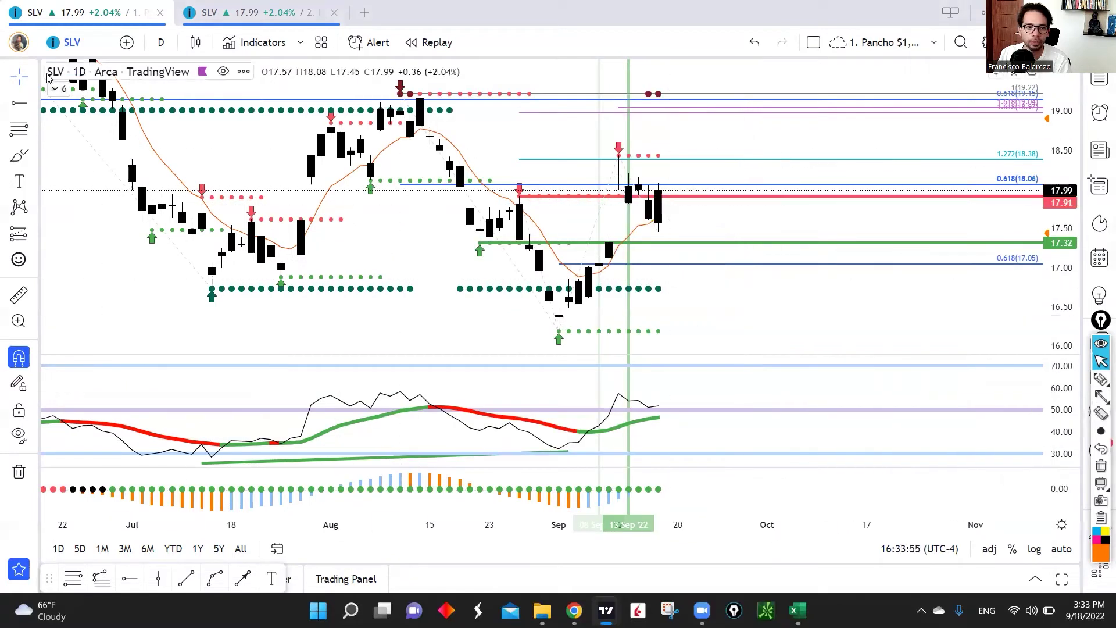
left_click(56, 89)
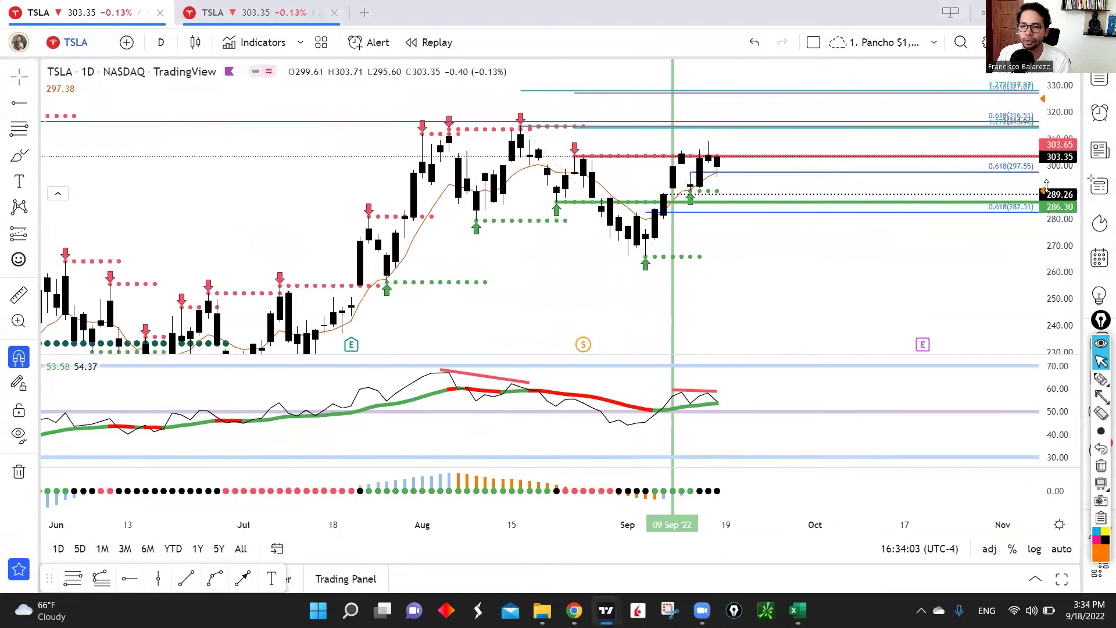
Step: Sketch a zigzag path, then an arrow up toward the latest TSLA candles, erasing each afterward
scroll(873, 262, "right", 3)
left_click(1101, 396)
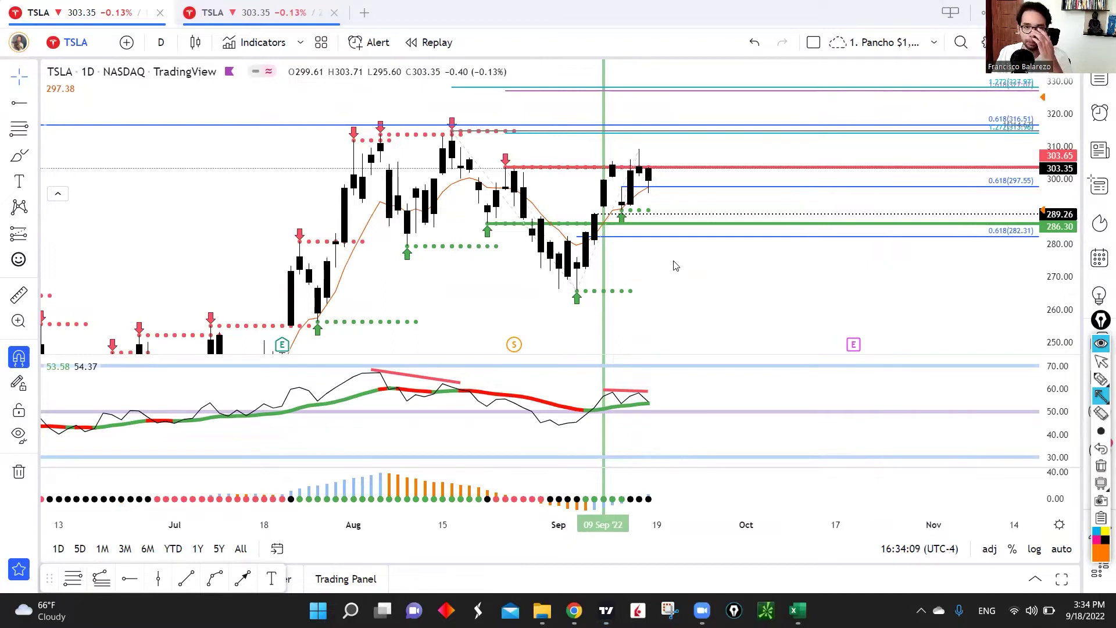
mouse_move(665, 215)
left_mouse_down()
mouse_move(721, 285)
mouse_move(773, 253)
mouse_move(810, 347)
mouse_move(887, 317)
mouse_move(963, 409)
left_mouse_up()
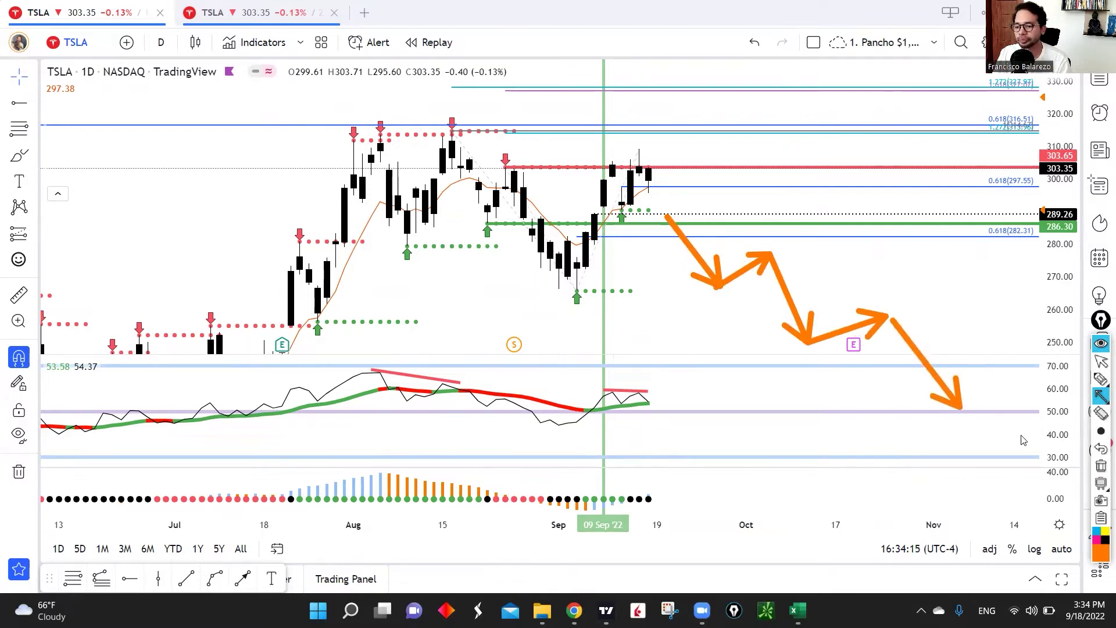
left_click(1100, 466)
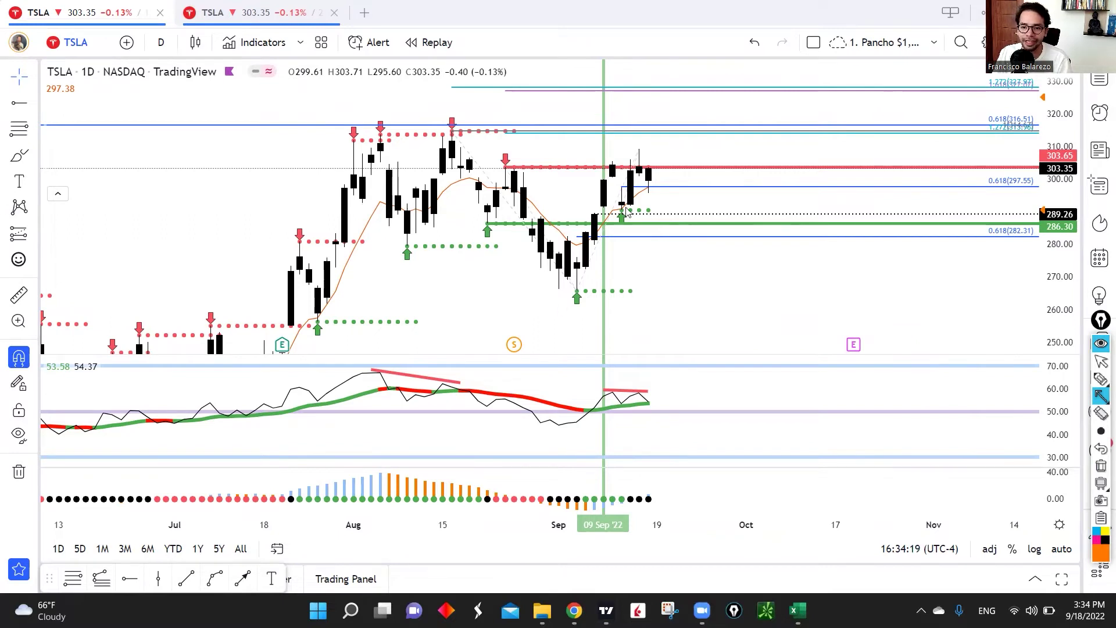
left_click_drag(754, 294, 663, 203)
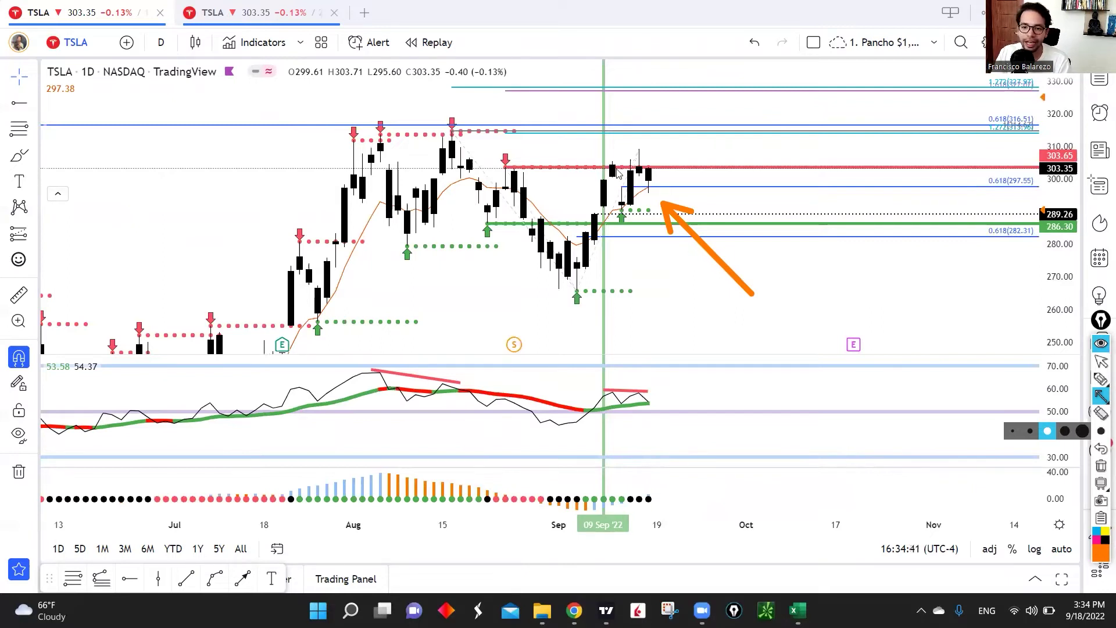
left_click(1101, 466)
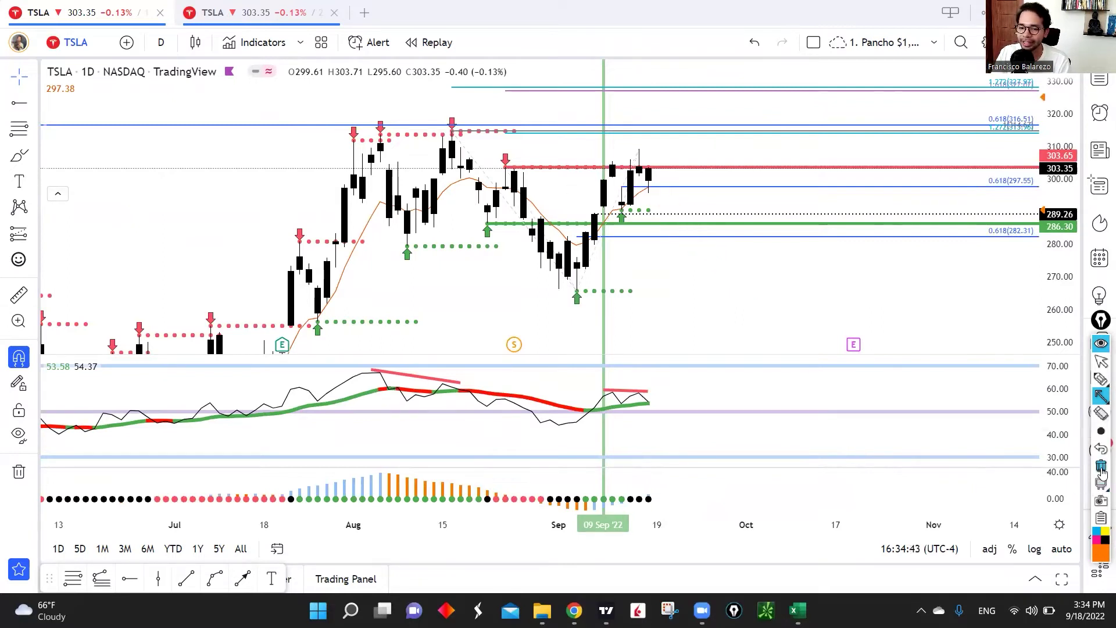
Step: Box the September and latest indicator dots and the recent RSI section in orange
left_click(1101, 396)
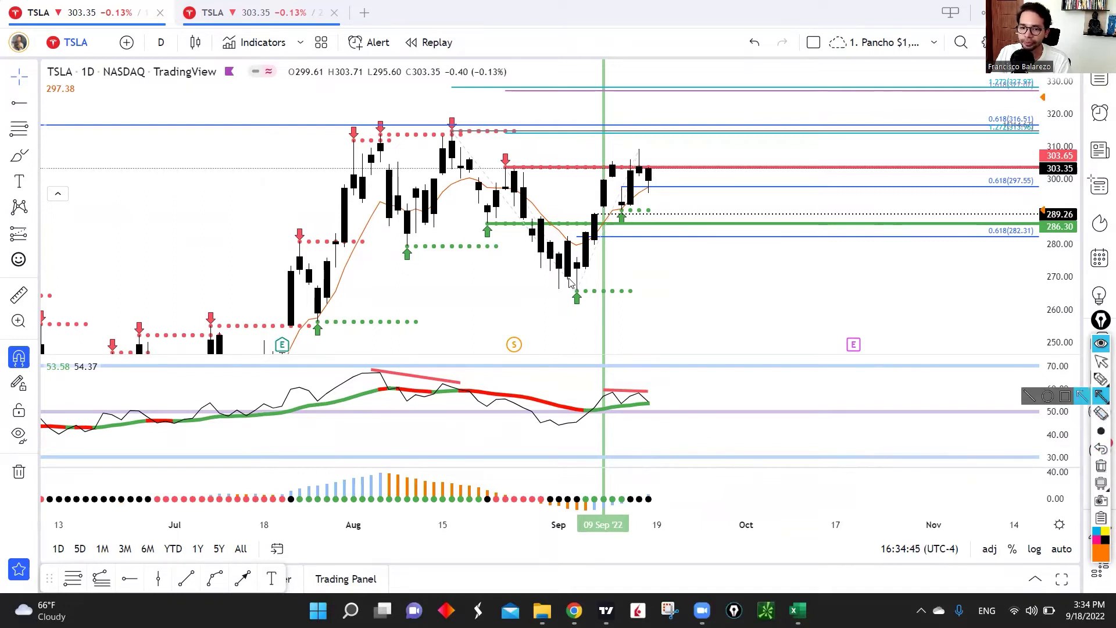
left_click(1065, 396)
left_click_drag(560, 461, 703, 526)
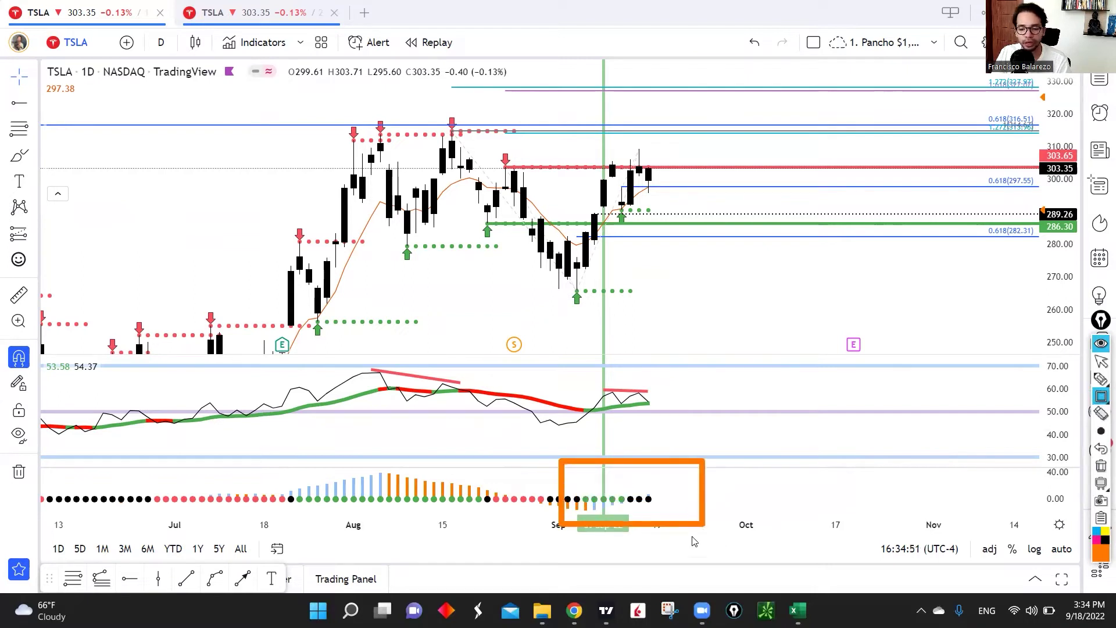
left_click_drag(624, 475, 678, 534)
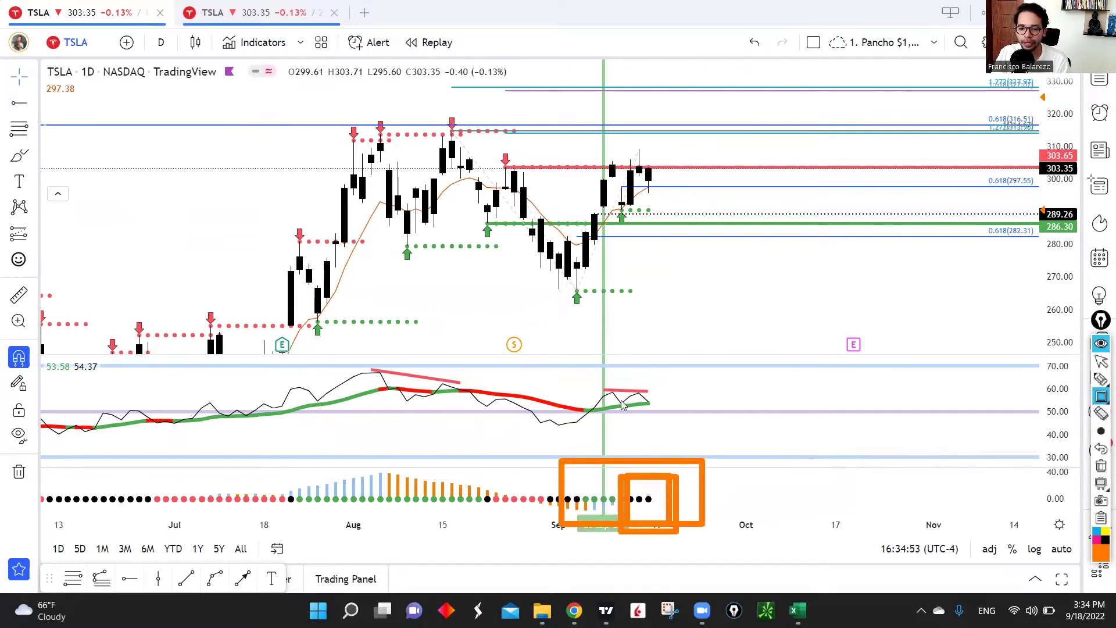
left_click_drag(584, 349, 674, 440)
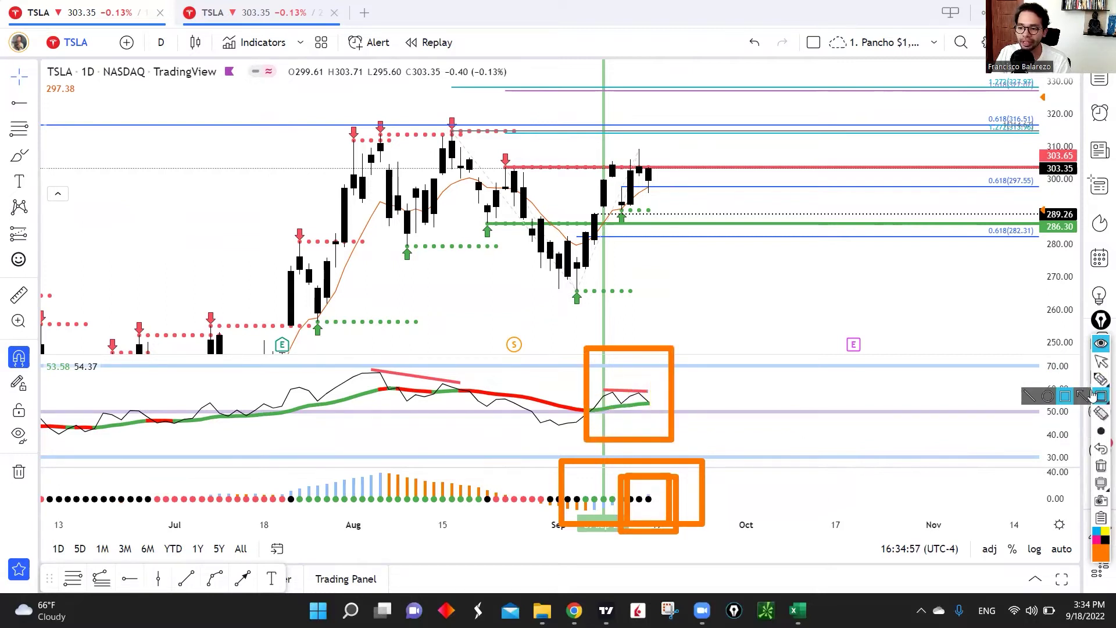
Step: Add arrows across the RSI pane and down at the RSI peak, then clear all drawings
left_click(1082, 396)
left_click_drag(597, 411, 754, 411)
mouse_move(811, 314)
left_mouse_down()
mouse_move(769, 351)
mouse_move(666, 397)
left_mouse_up()
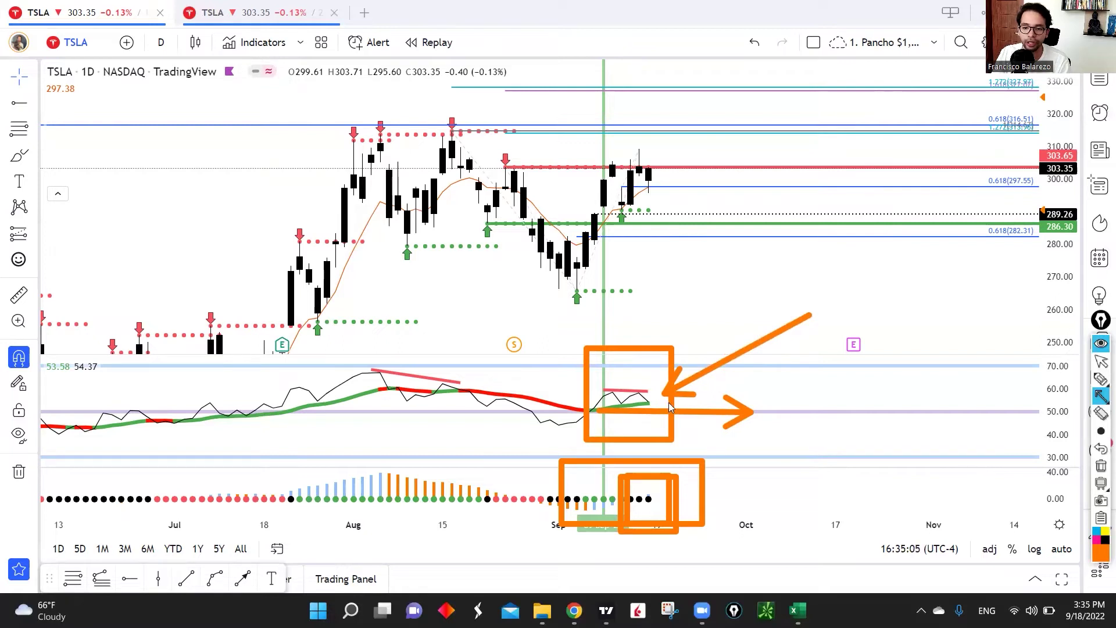
left_click(1100, 473)
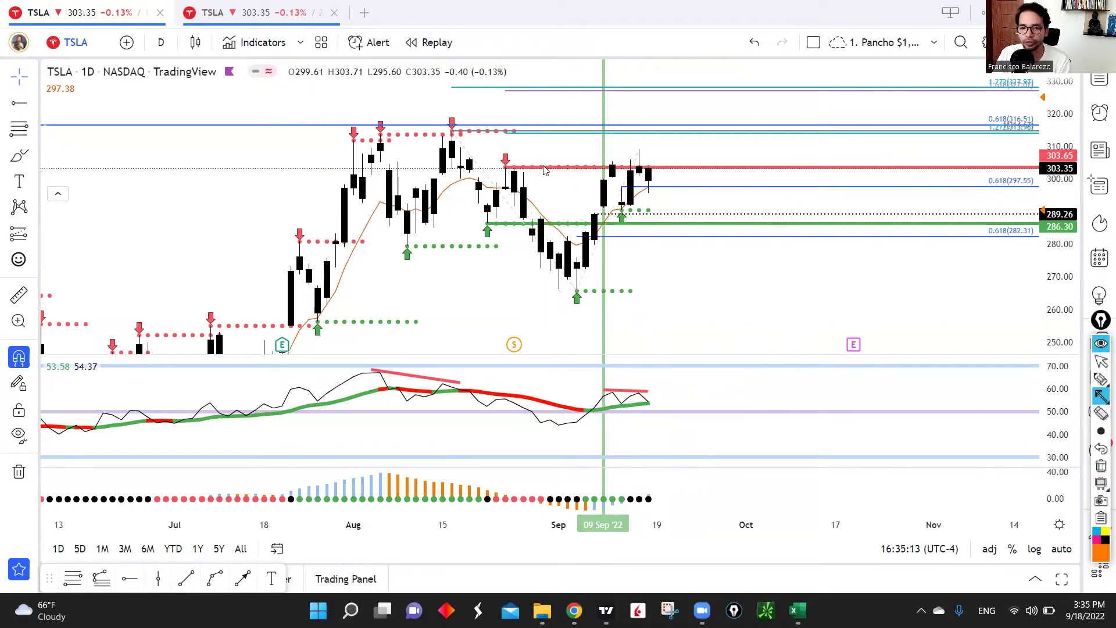
mouse_move(502, 167)
left_mouse_down()
mouse_move(826, 162)
mouse_move(799, 176)
left_mouse_up()
mouse_move(957, 144)
left_mouse_down()
mouse_move(1027, 156)
mouse_move(1001, 161)
left_mouse_up()
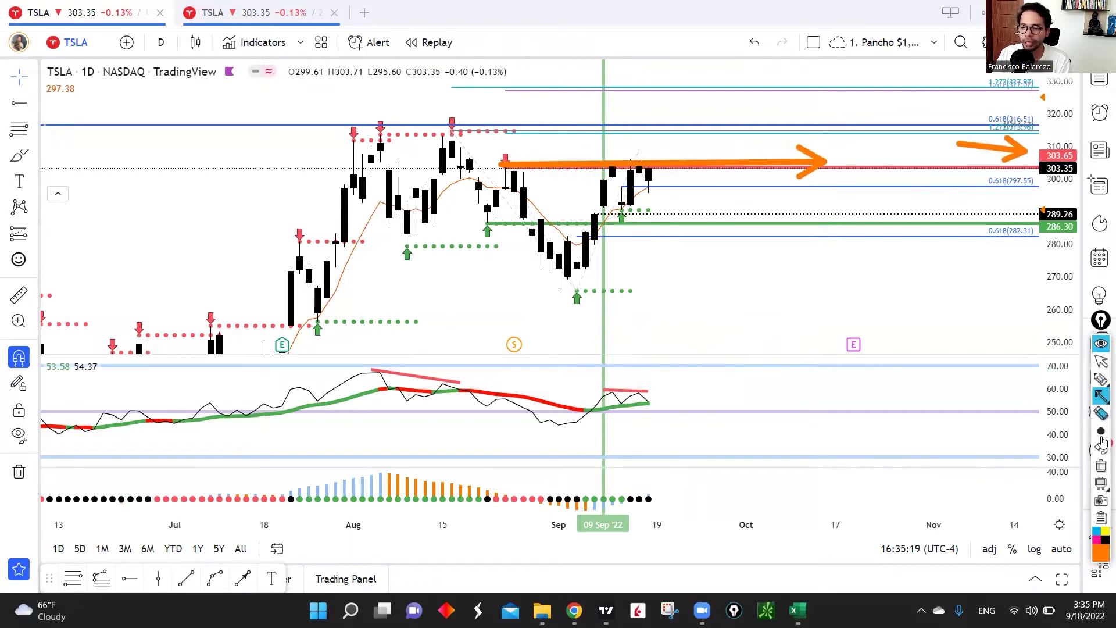
key("ctrl+shift+z")
mouse_move(668, 166)
left_mouse_down()
mouse_move(662, 91)
mouse_move(676, 116)
left_mouse_up()
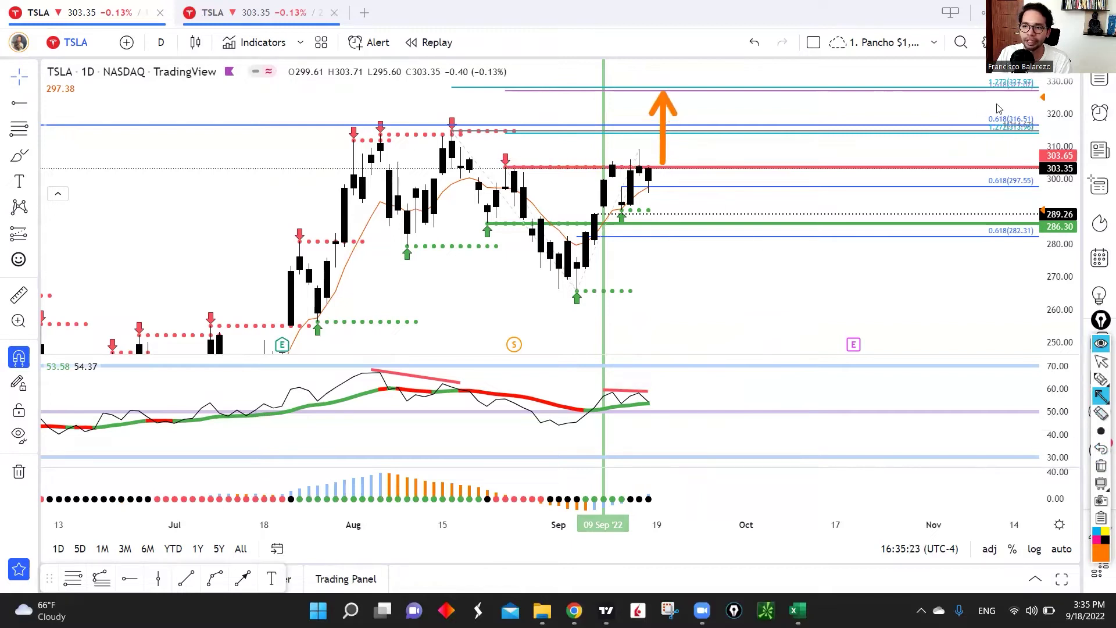
left_click_drag(924, 113, 1022, 103)
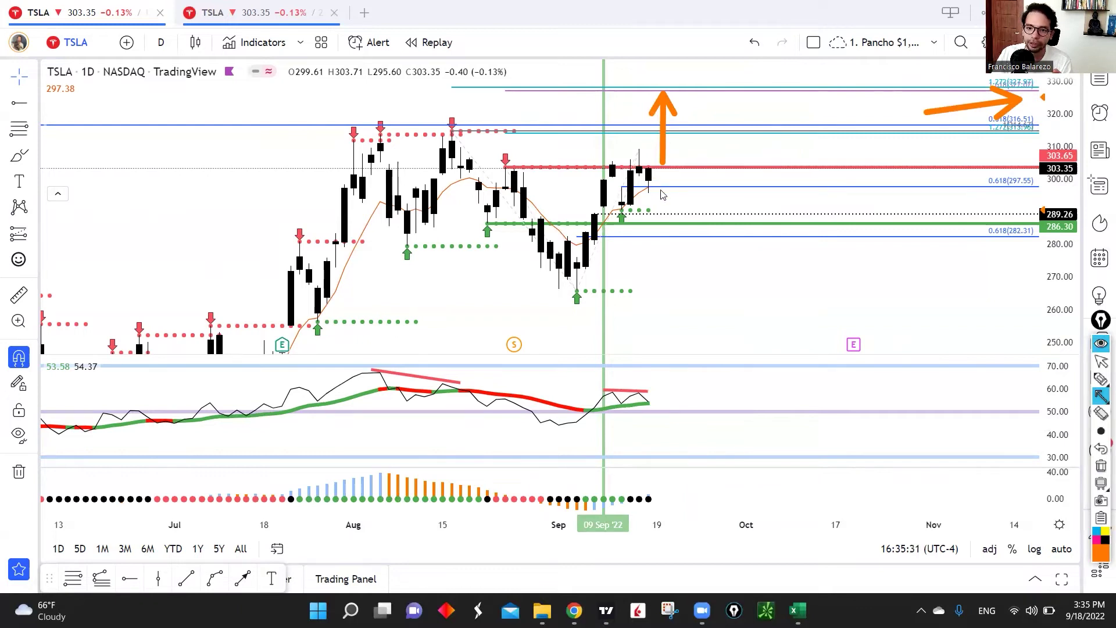
mouse_move(643, 260)
left_mouse_down()
mouse_move(648, 210)
mouse_move(638, 220)
left_mouse_up()
mouse_move(692, 282)
left_mouse_down()
mouse_move(650, 203)
mouse_move(677, 220)
left_mouse_up()
left_click_drag(739, 264, 654, 209)
left_click_drag(683, 206, 653, 211)
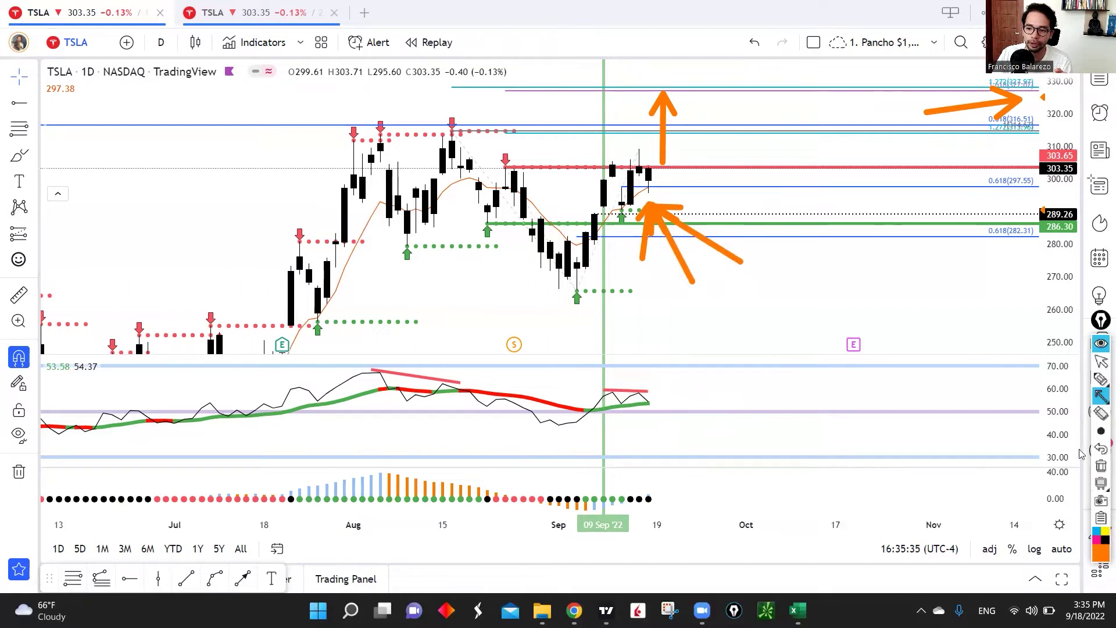
left_click(1100, 466)
left_click_drag(634, 291, 648, 201)
left_click_drag(629, 224, 660, 231)
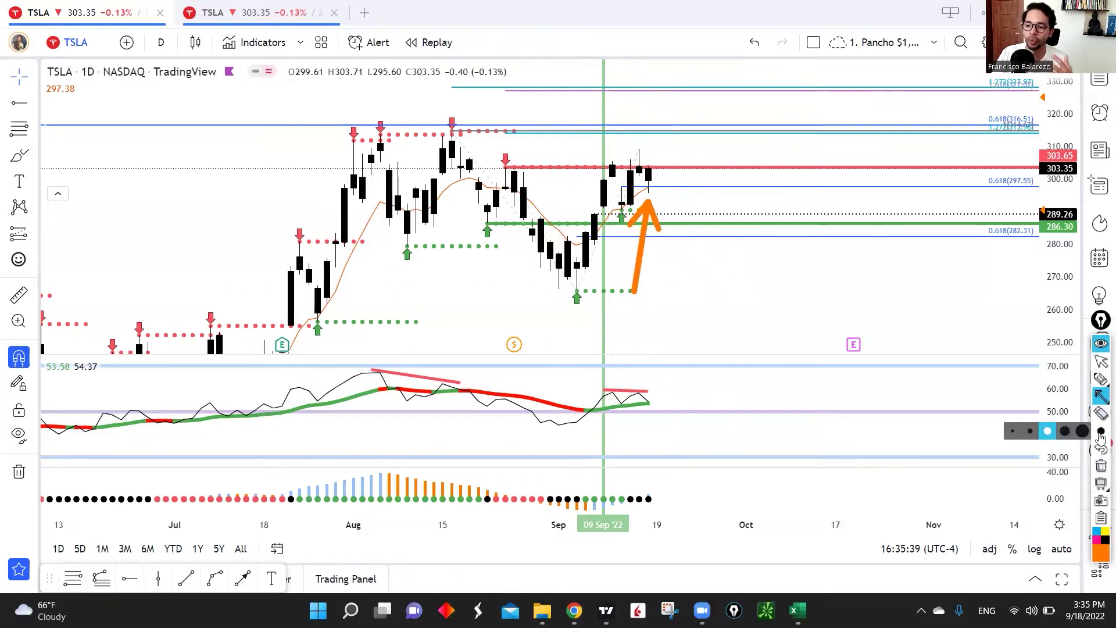
left_click(1101, 466)
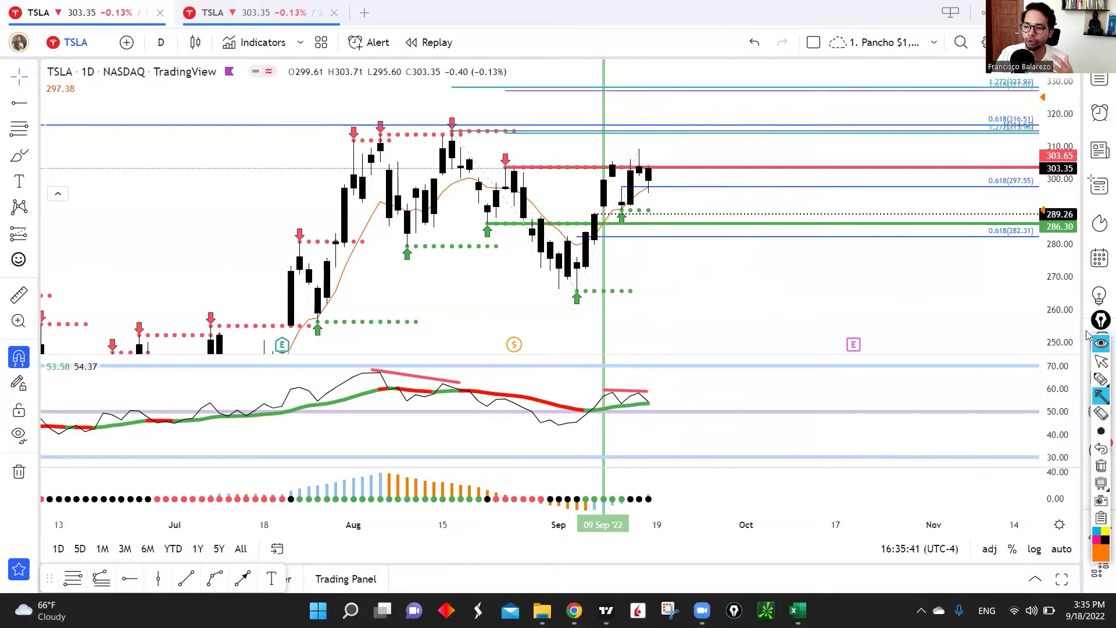
left_click(1100, 362)
mouse_move(800, 320)
left_mouse_down()
mouse_move(782, 270)
mouse_move(815, 322)
left_mouse_up()
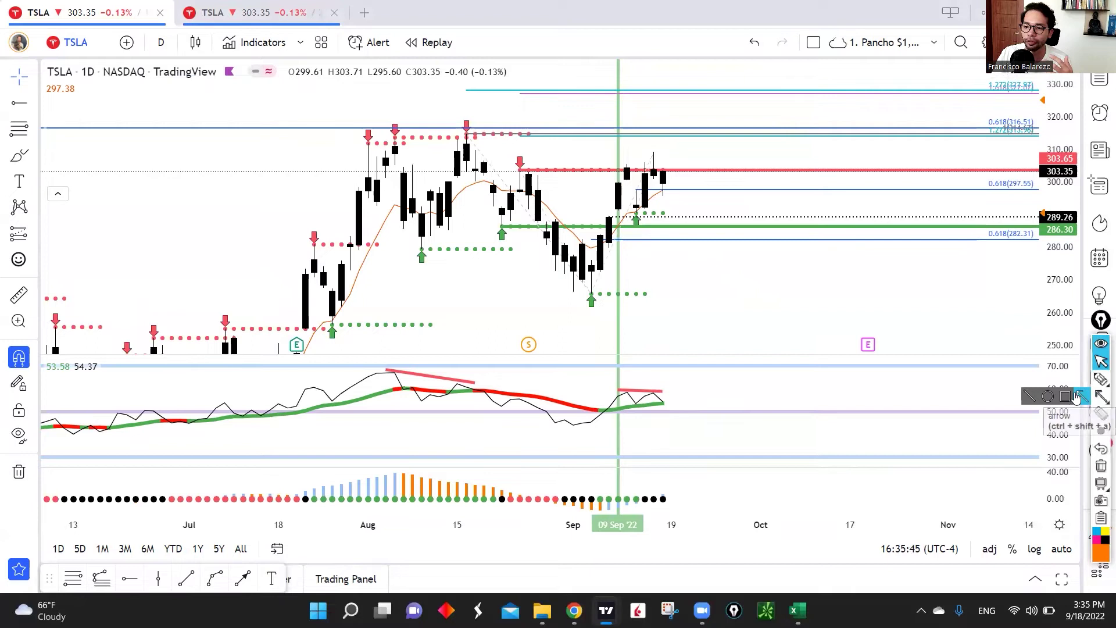
left_click(1077, 396)
left_click_drag(692, 273, 650, 217)
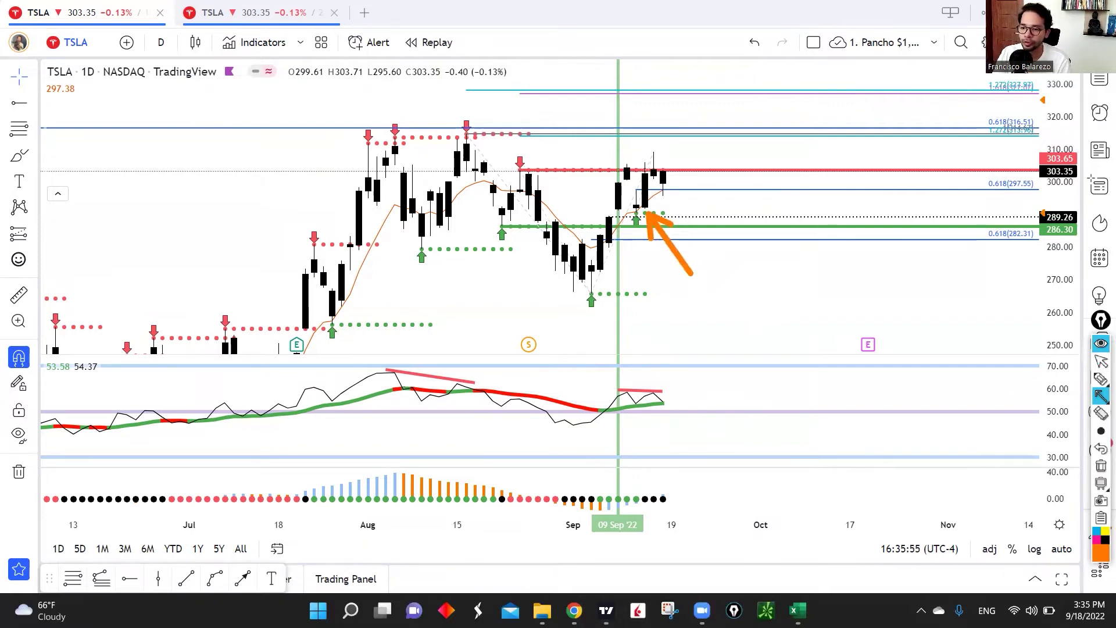
key("ctrl+shift+c")
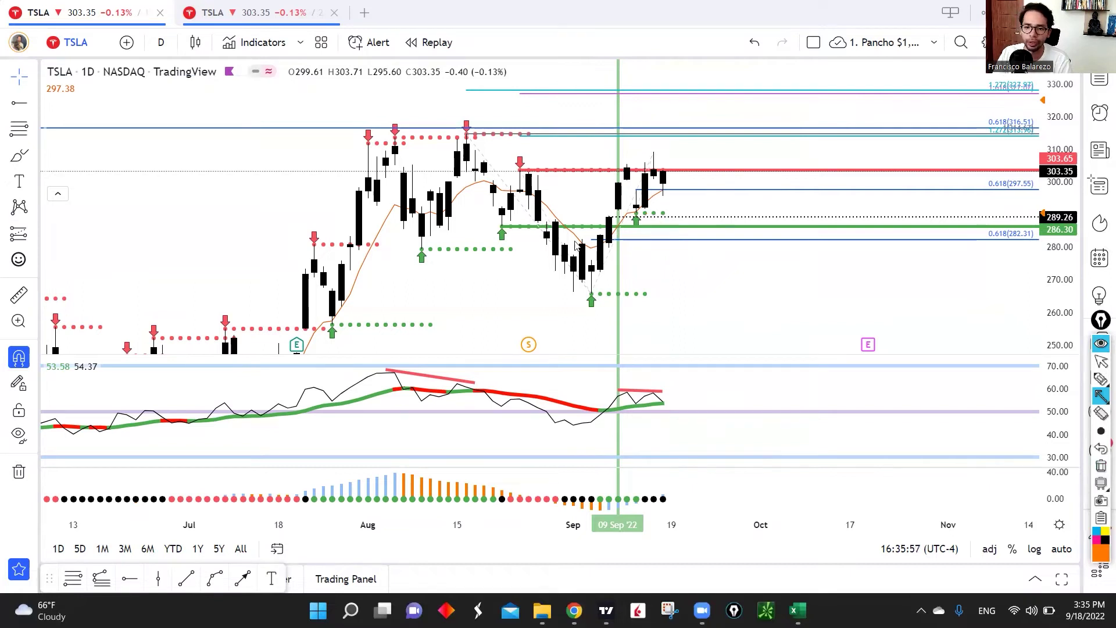
left_click(1100, 396)
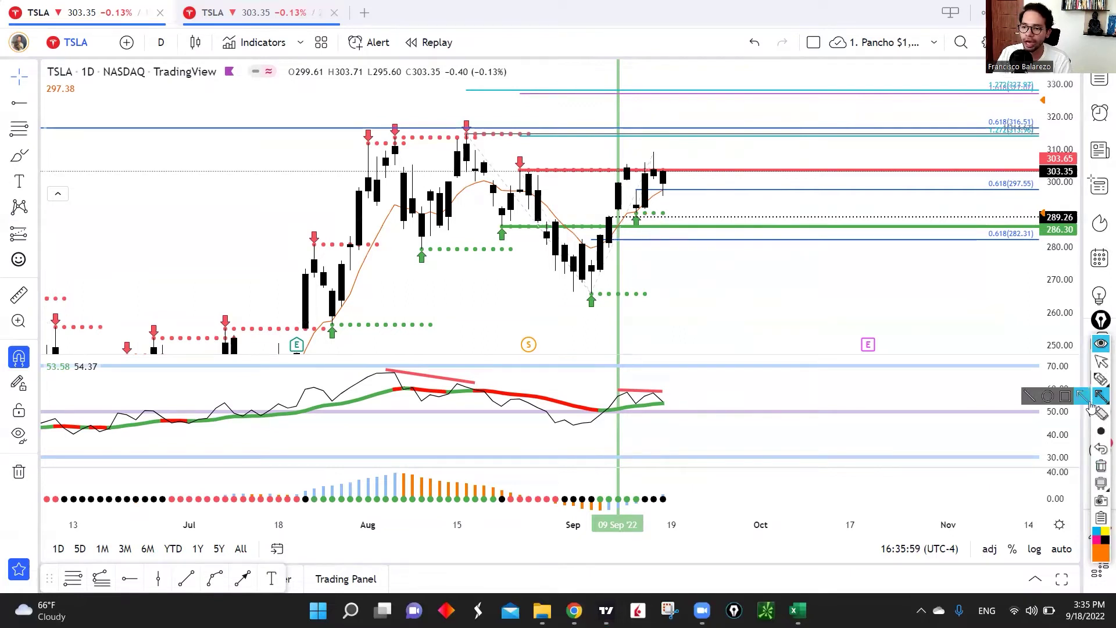
left_click(1101, 379)
mouse_move(504, 170)
left_mouse_down()
mouse_move(521, 277)
mouse_move(622, 314)
mouse_move(645, 220)
mouse_move(695, 216)
left_mouse_up()
left_click_drag(626, 166, 693, 166)
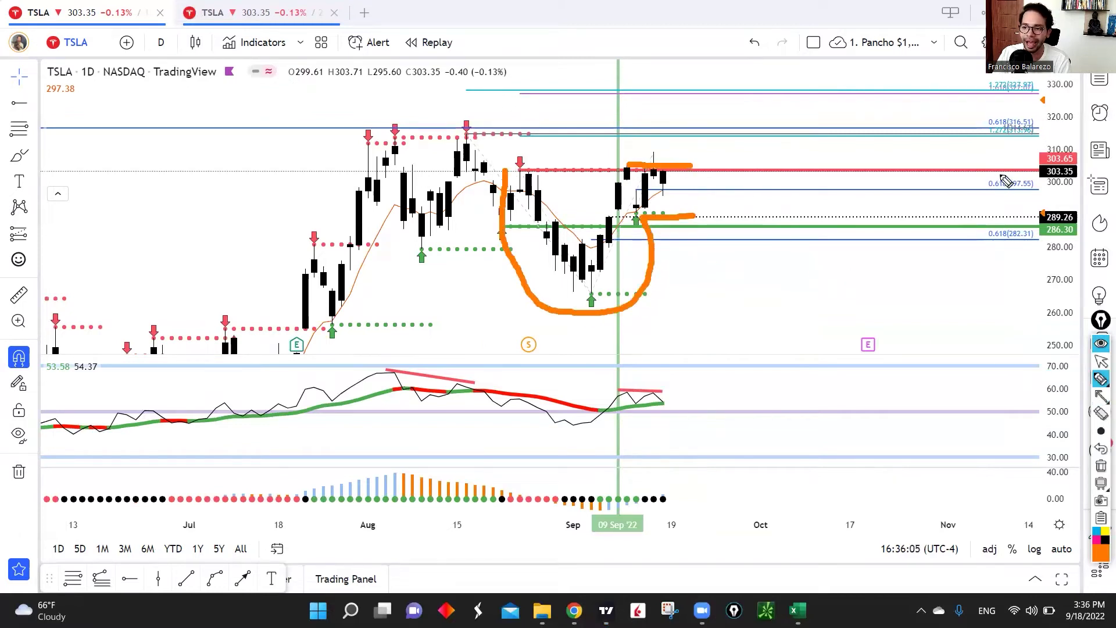
left_click(1101, 465)
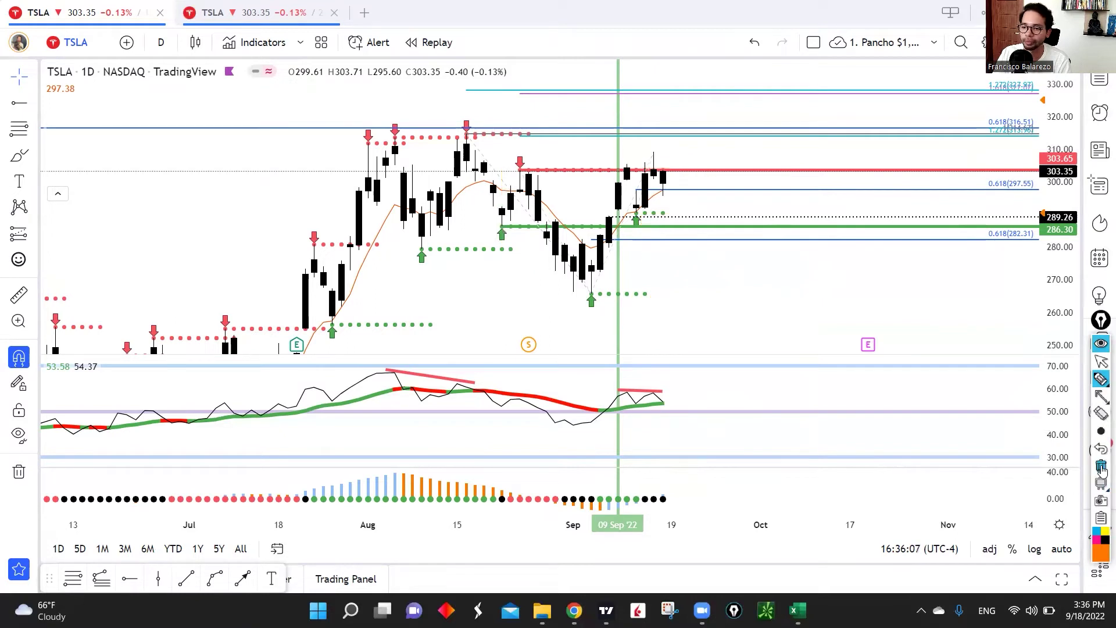
left_click(1101, 397)
left_click(1101, 362)
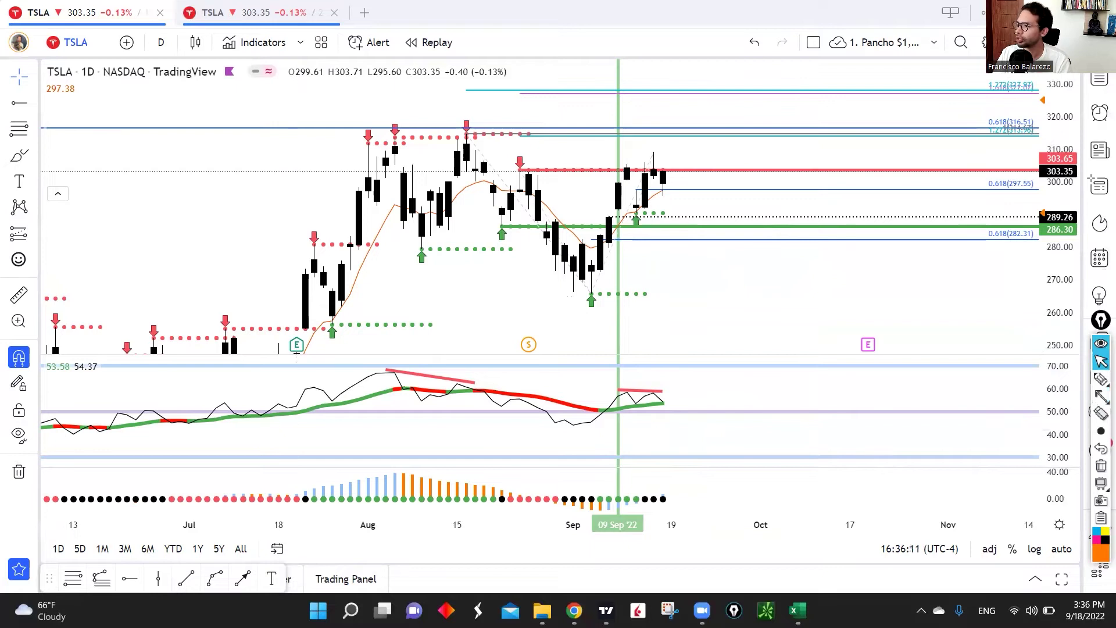
key("space")
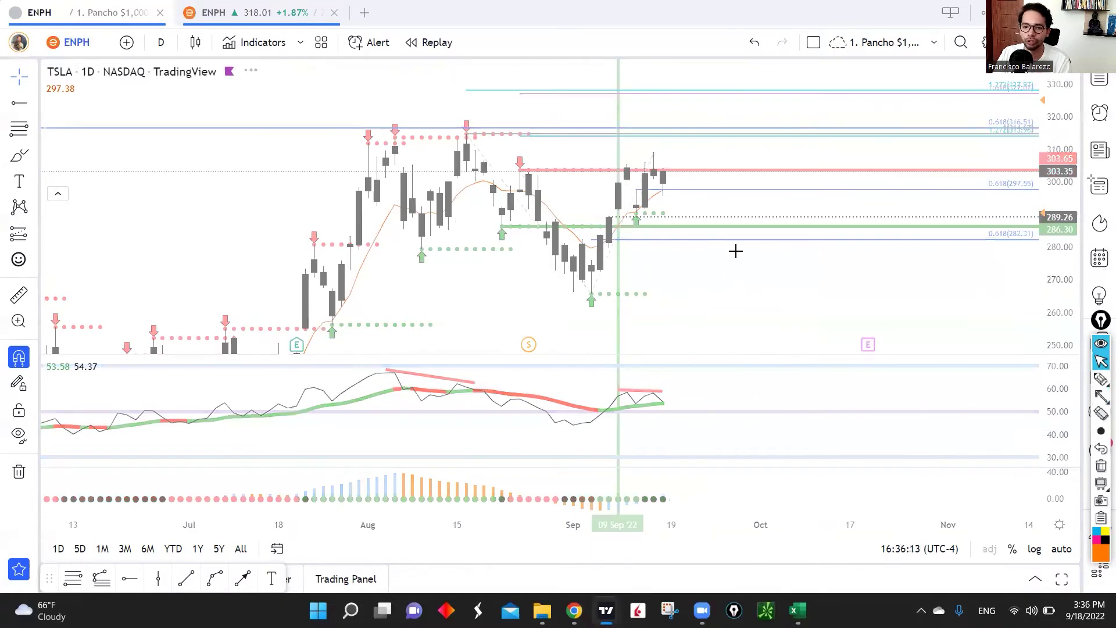
Step: Box the recent lower-pane dots, add arrows along the histogram and oscillator band, then erase all
scroll(886, 250, "up", 4)
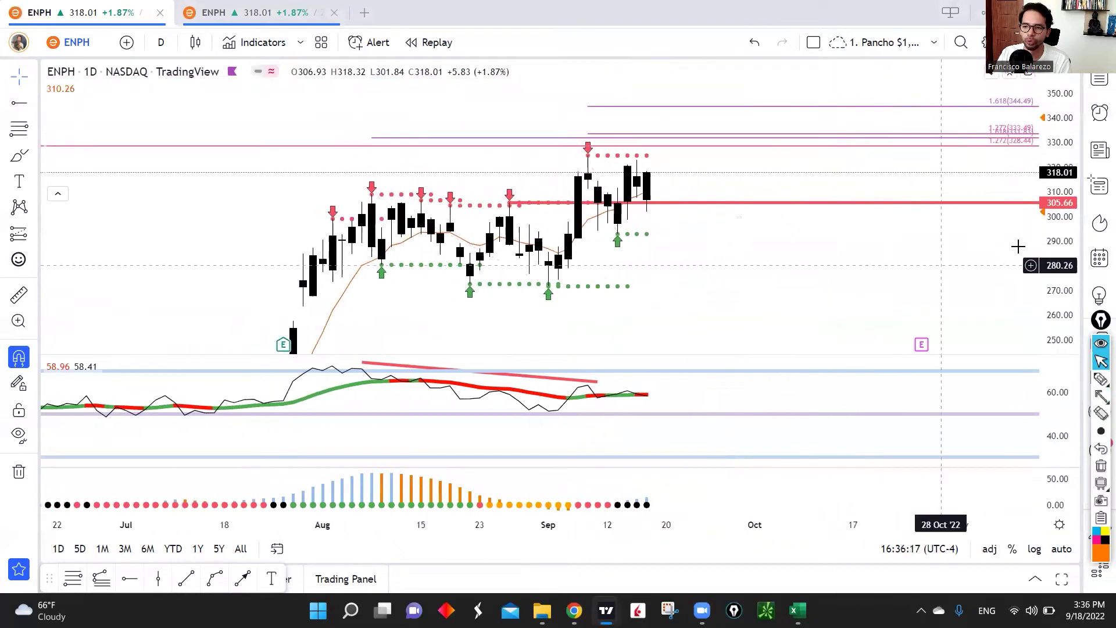
left_click(1102, 397)
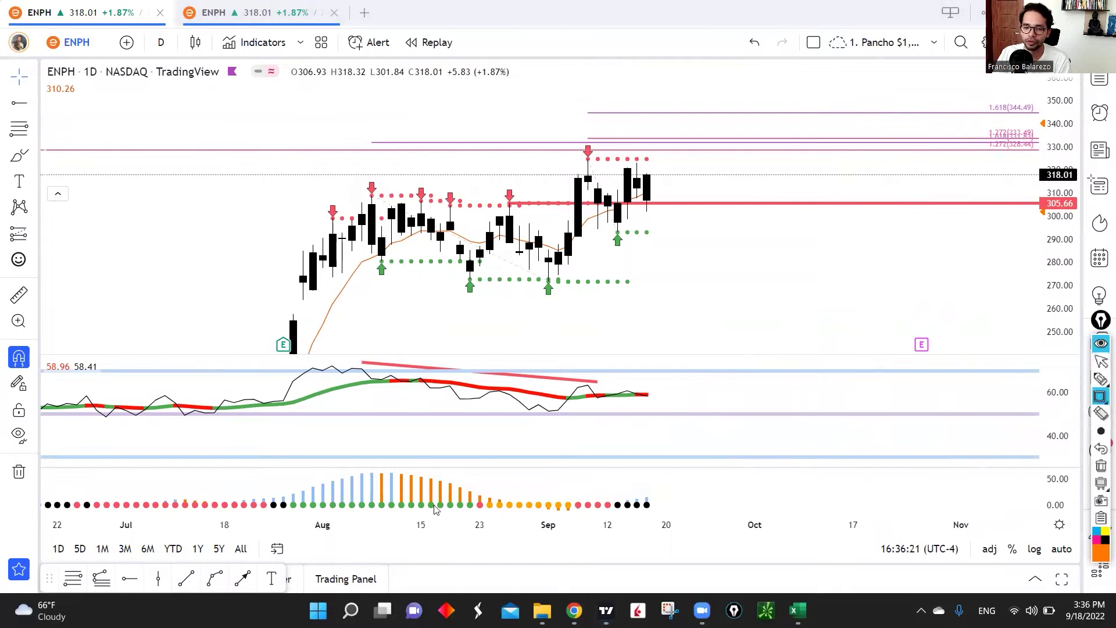
mouse_move(446, 470)
left_mouse_down()
mouse_move(652, 523)
mouse_move(720, 518)
left_mouse_up()
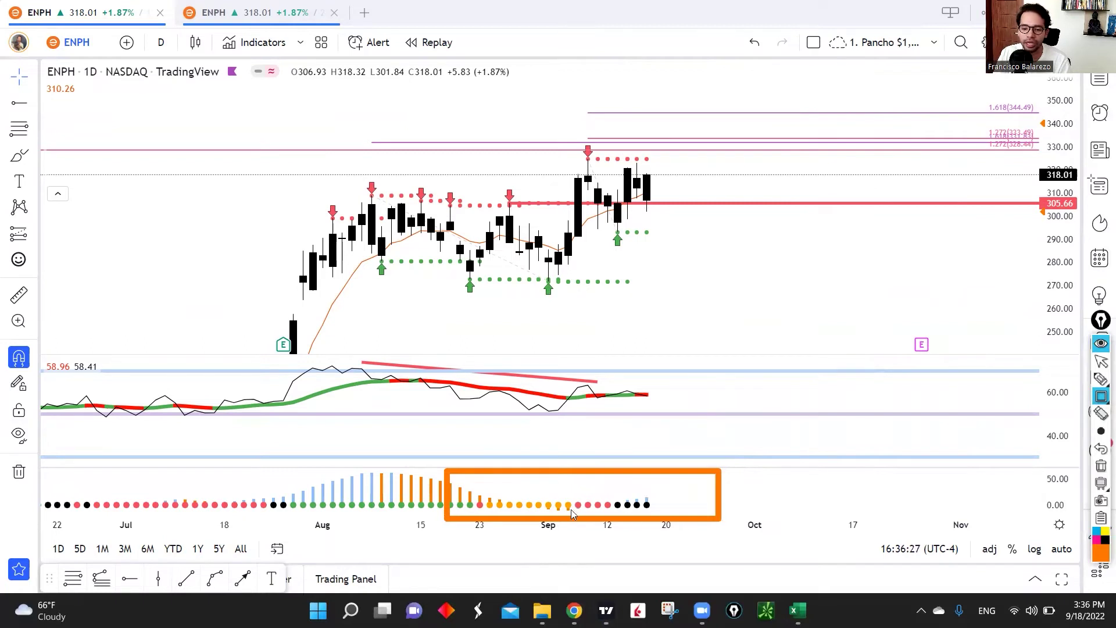
left_click(1102, 396)
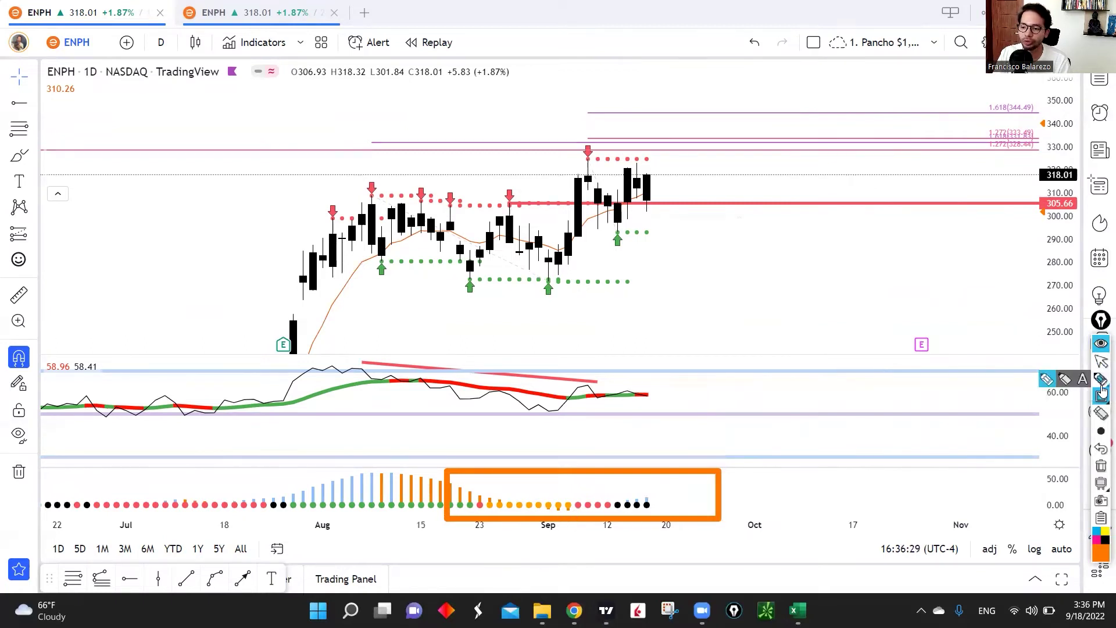
left_click(1040, 401)
mouse_move(452, 509)
left_mouse_down()
mouse_move(593, 531)
mouse_move(655, 525)
mouse_move(692, 507)
left_mouse_up()
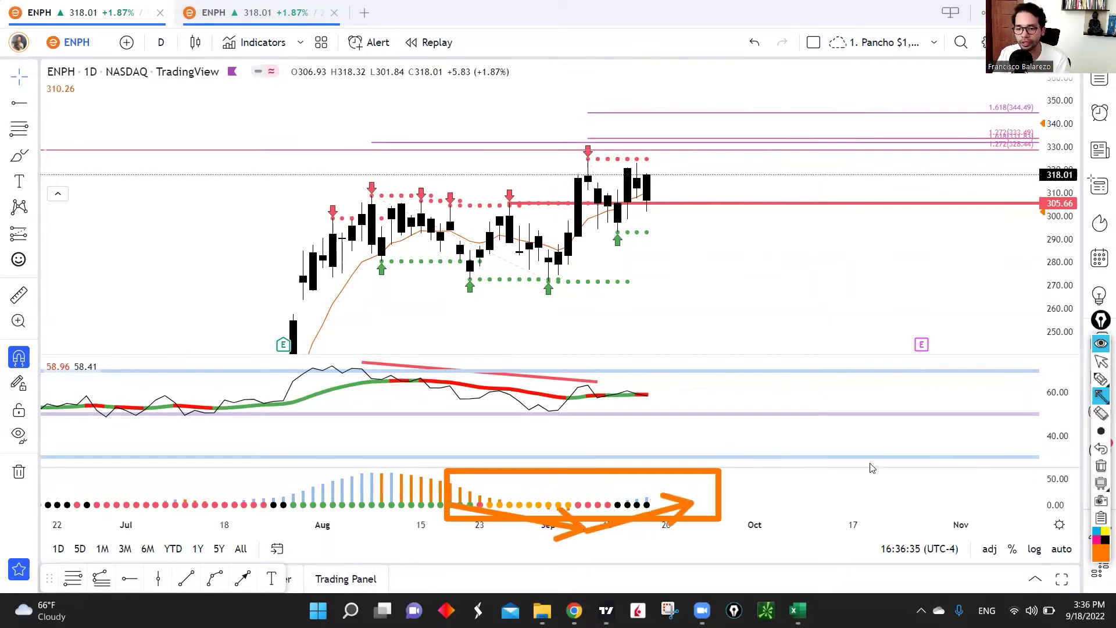
left_click(1101, 430)
left_click_drag(286, 417, 706, 417)
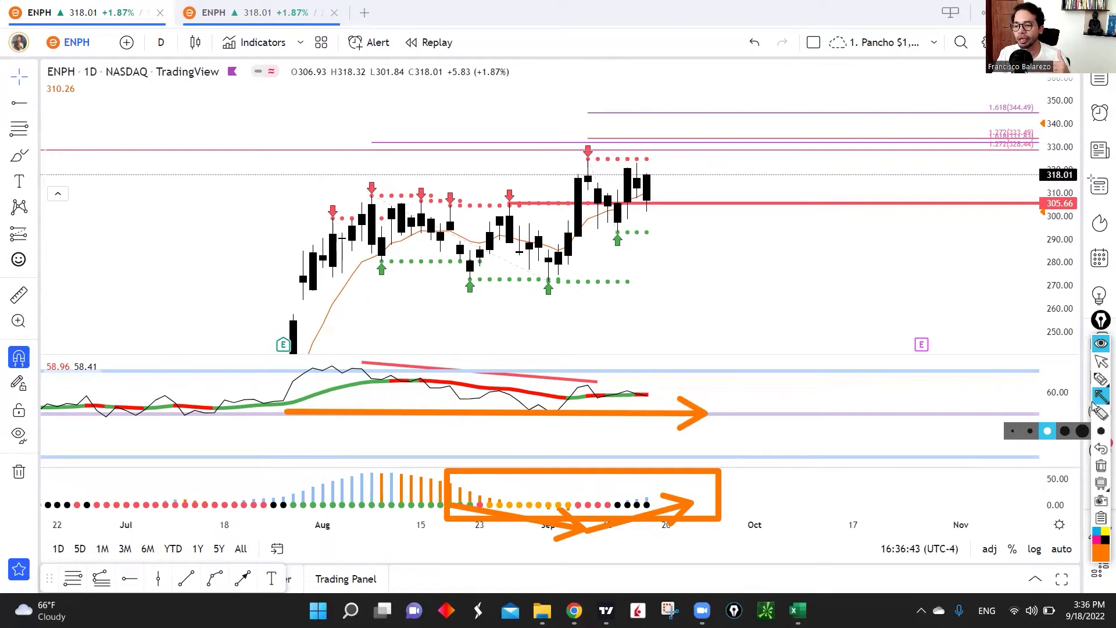
mouse_move(1102, 407)
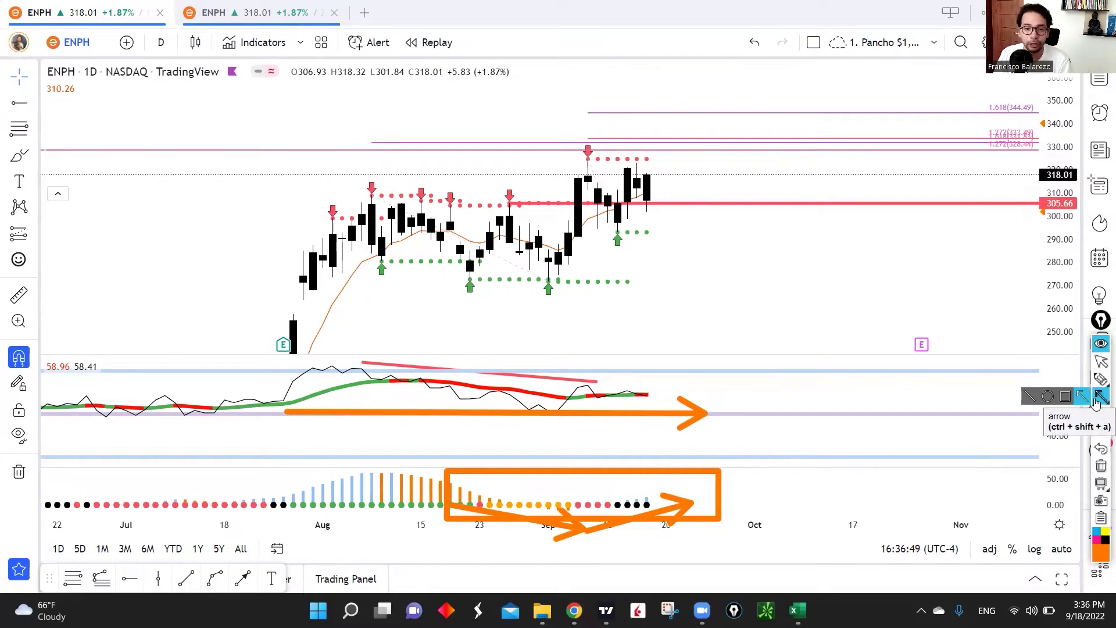
left_click(1102, 464)
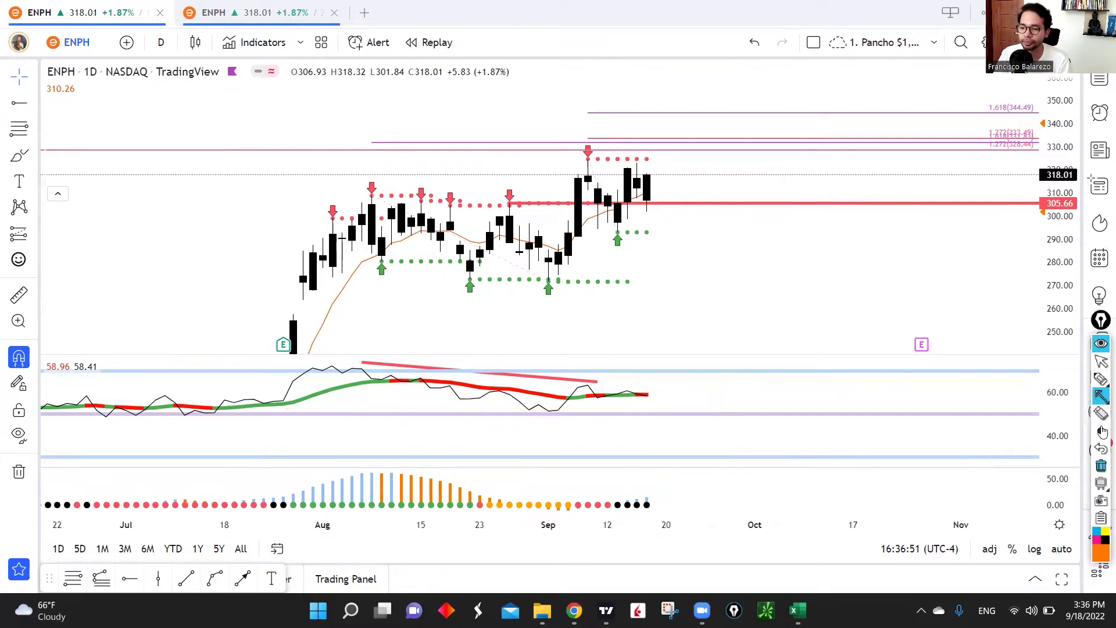
left_click_drag(406, 386, 561, 423)
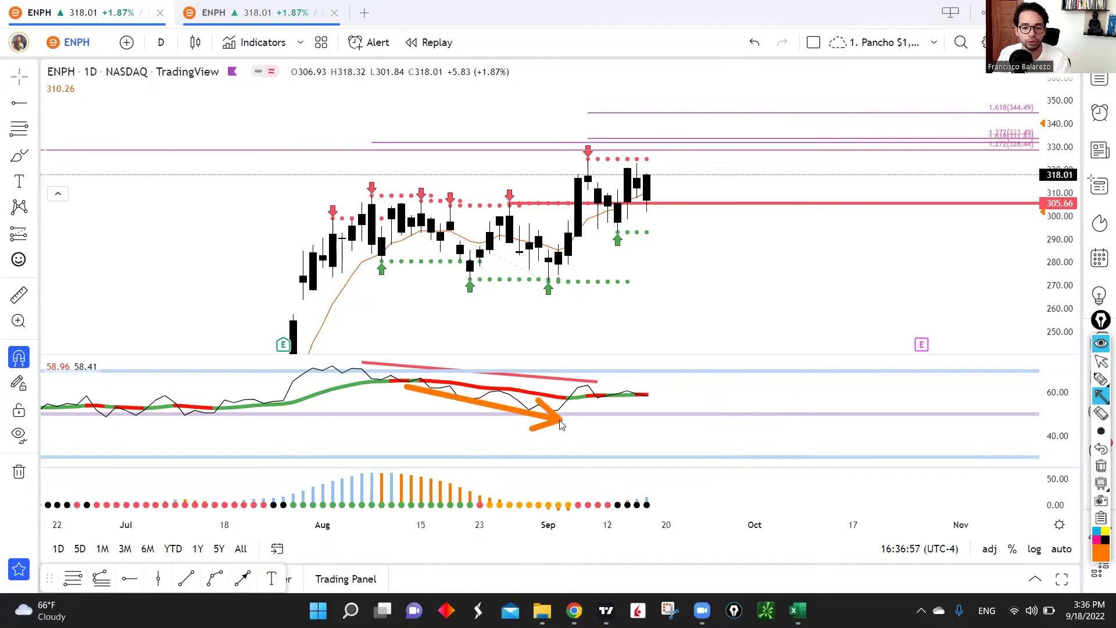
mouse_move(770, 294)
left_mouse_down()
mouse_move(676, 294)
mouse_move(588, 240)
left_mouse_up()
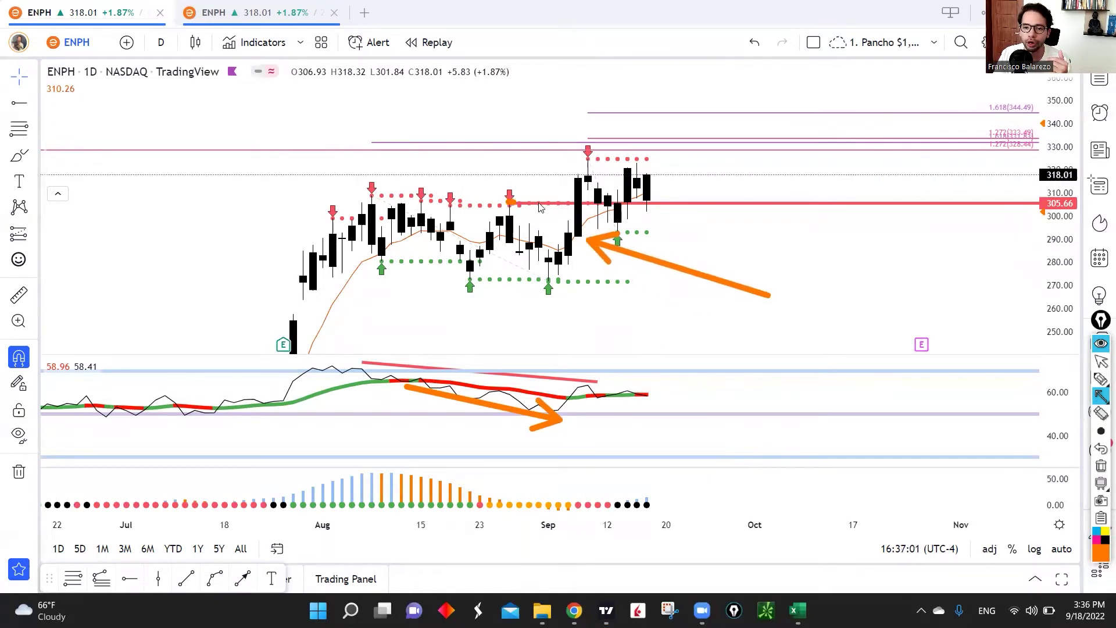
left_click_drag(510, 202, 767, 202)
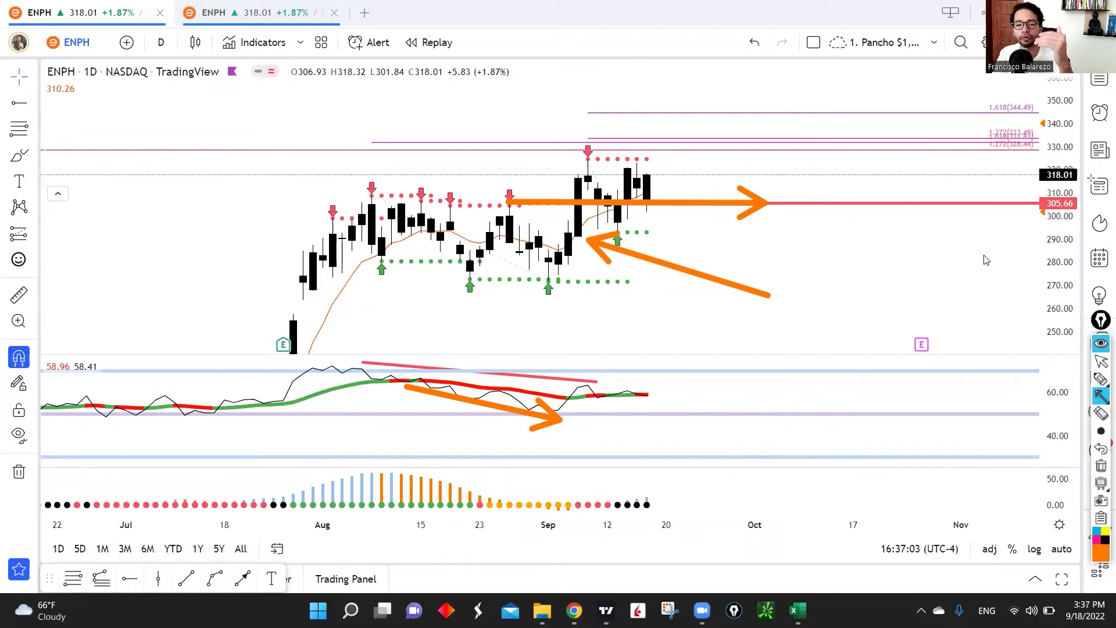
mouse_move(681, 288)
left_mouse_down()
mouse_move(622, 351)
mouse_move(627, 384)
left_mouse_up()
left_click_drag(765, 310, 662, 389)
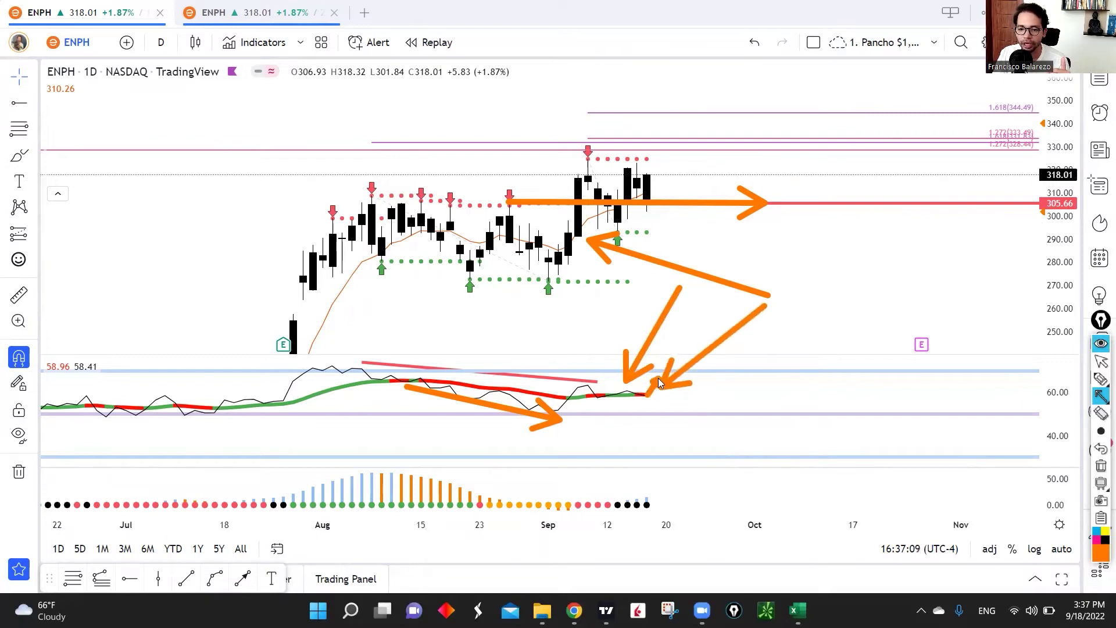
left_click(1101, 465)
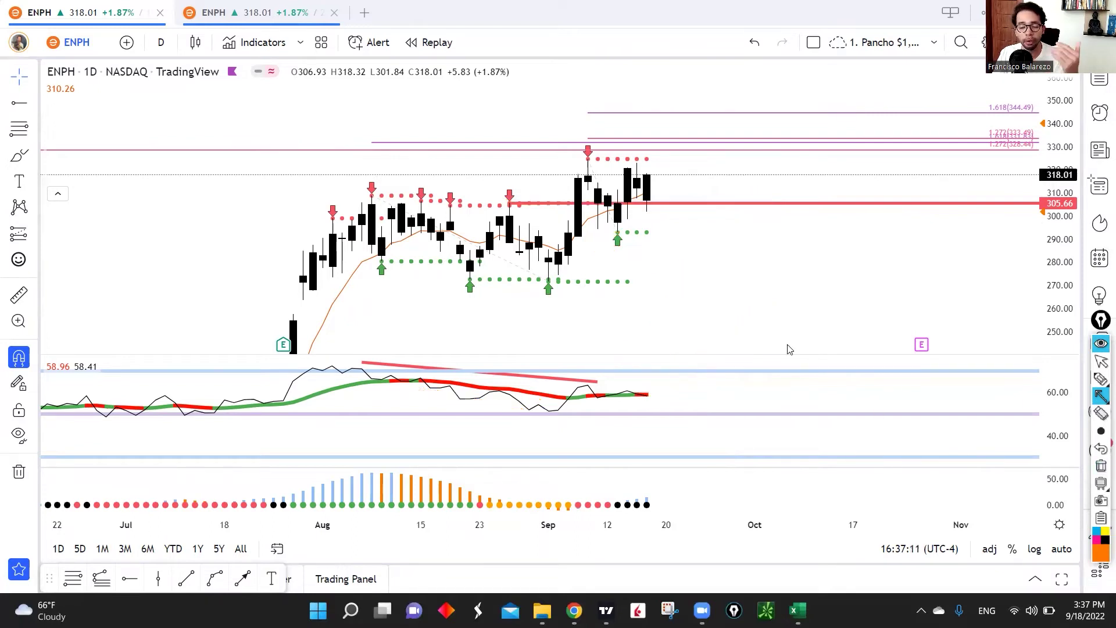
left_click_drag(659, 179, 688, 119)
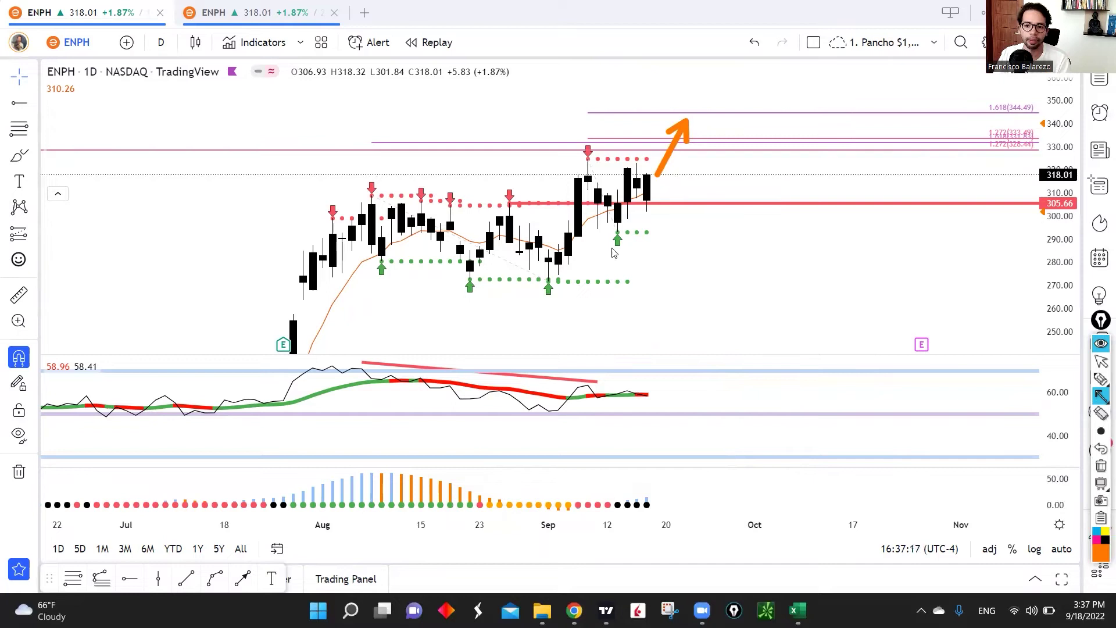
left_click_drag(711, 299, 658, 214)
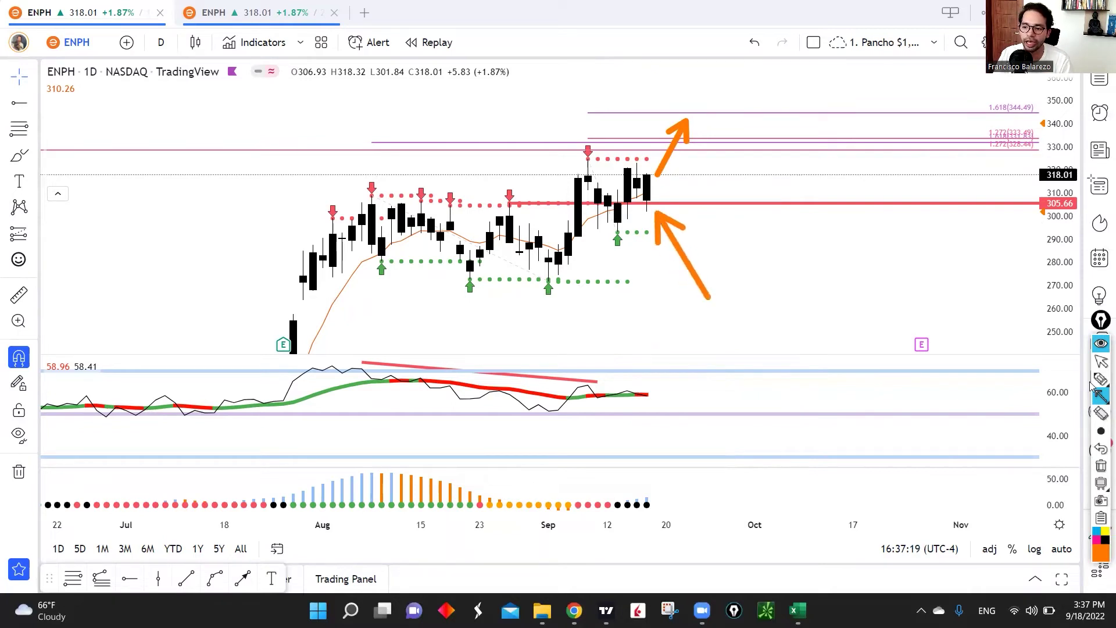
left_click(1100, 465)
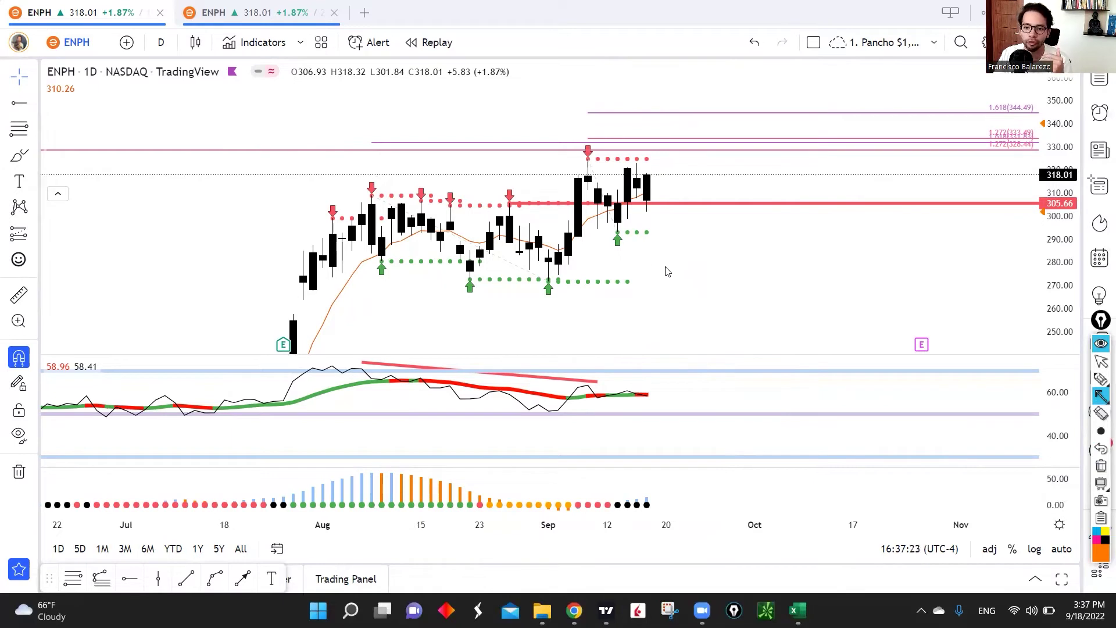
left_click_drag(951, 261, 1029, 216)
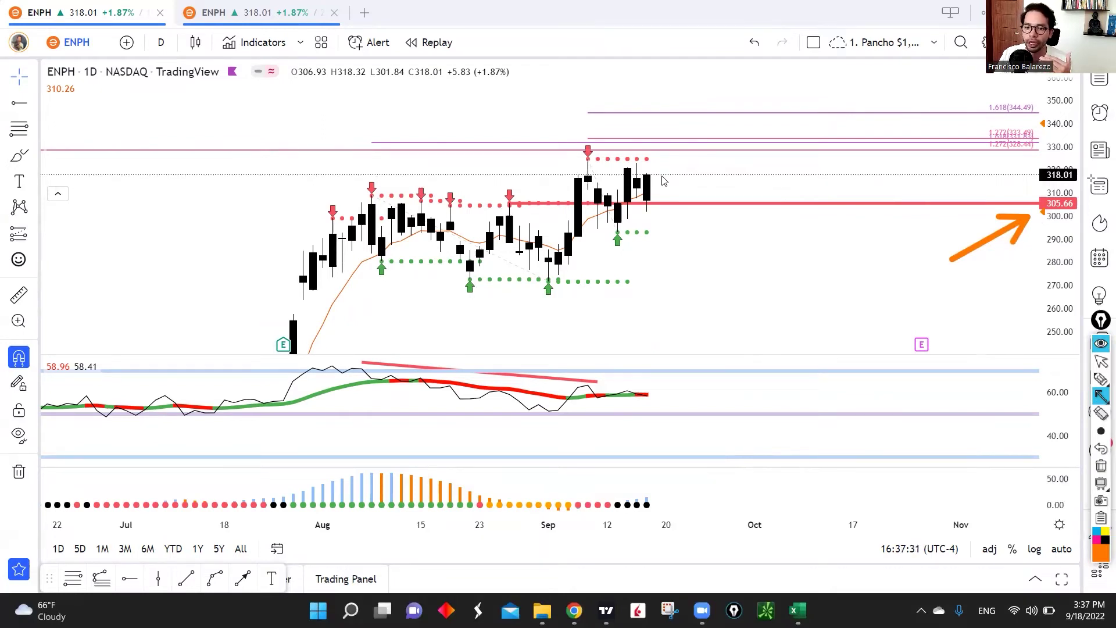
left_click_drag(689, 140, 695, 118)
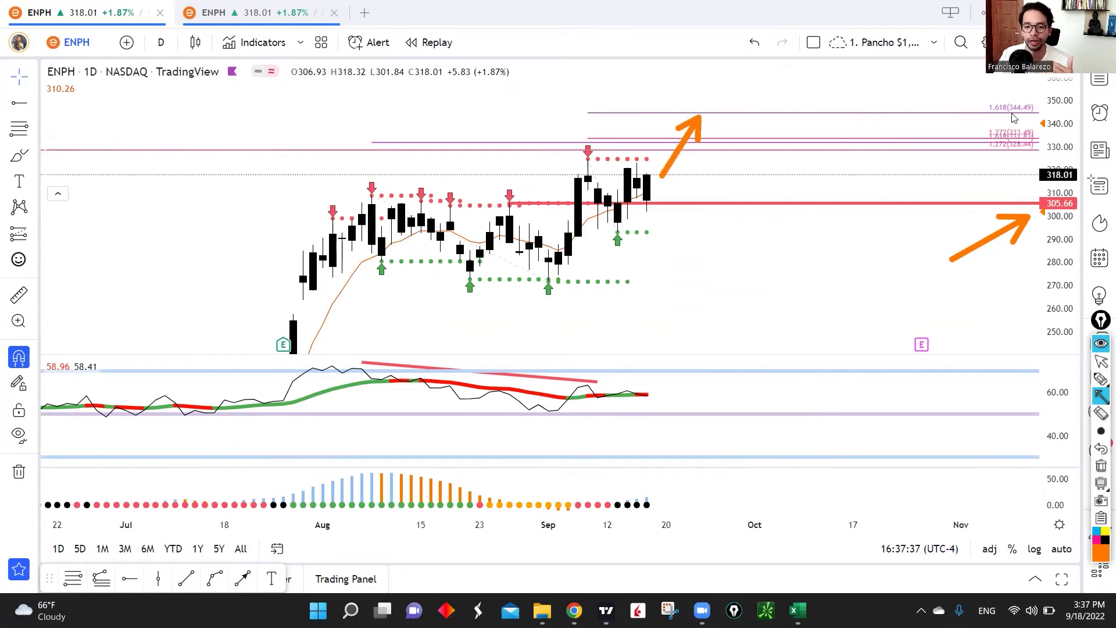
left_click_drag(541, 123, 586, 154)
left_click_drag(635, 302, 619, 239)
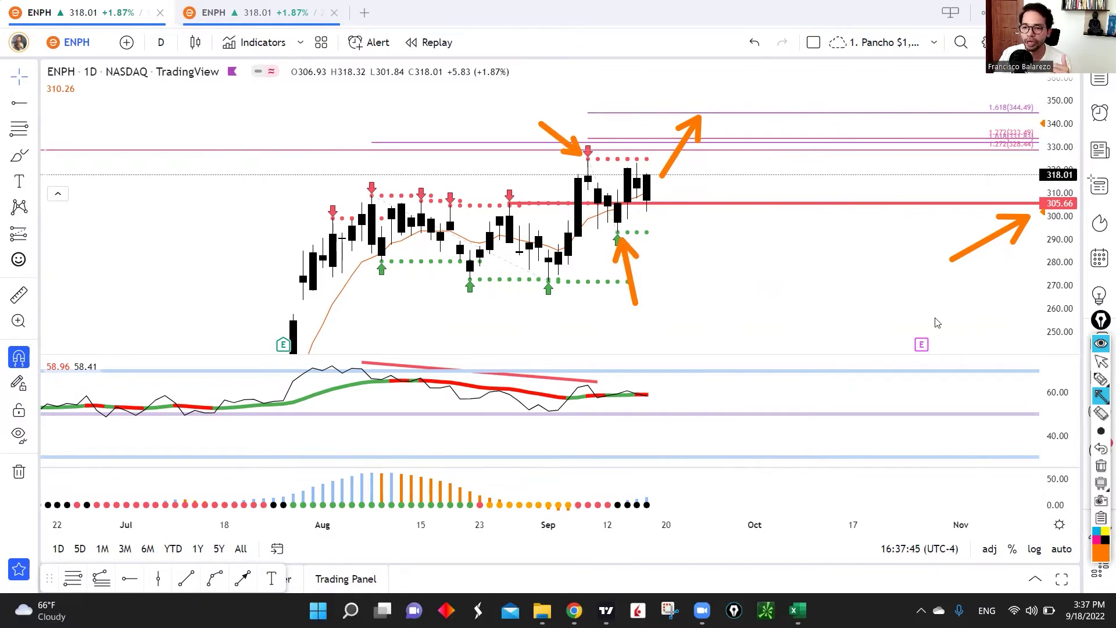
left_click_drag(700, 242, 651, 216)
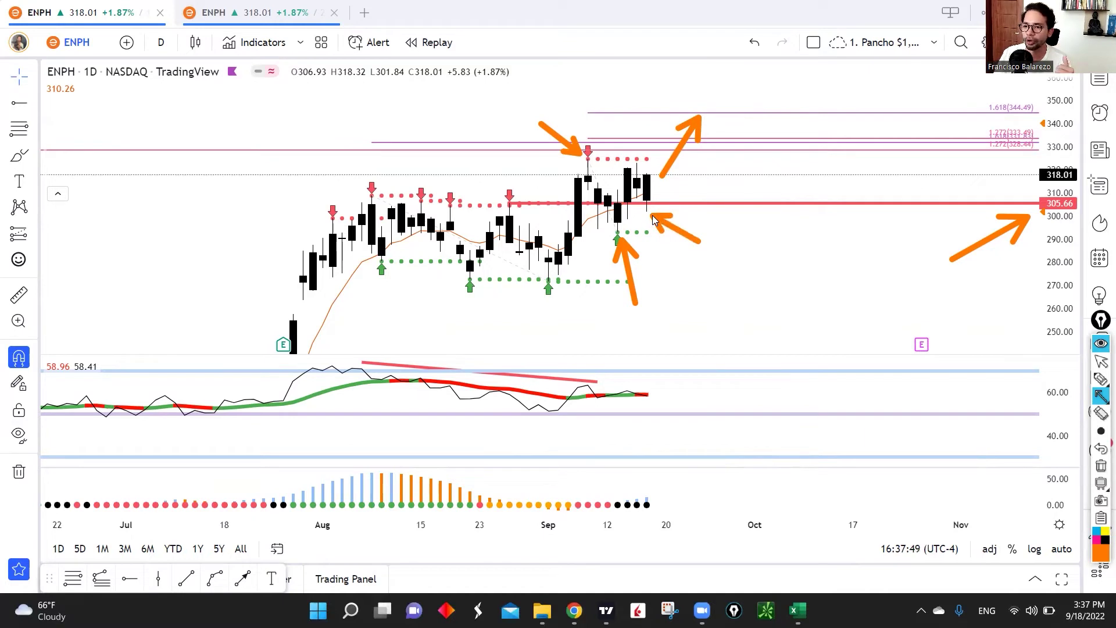
left_click(1101, 466)
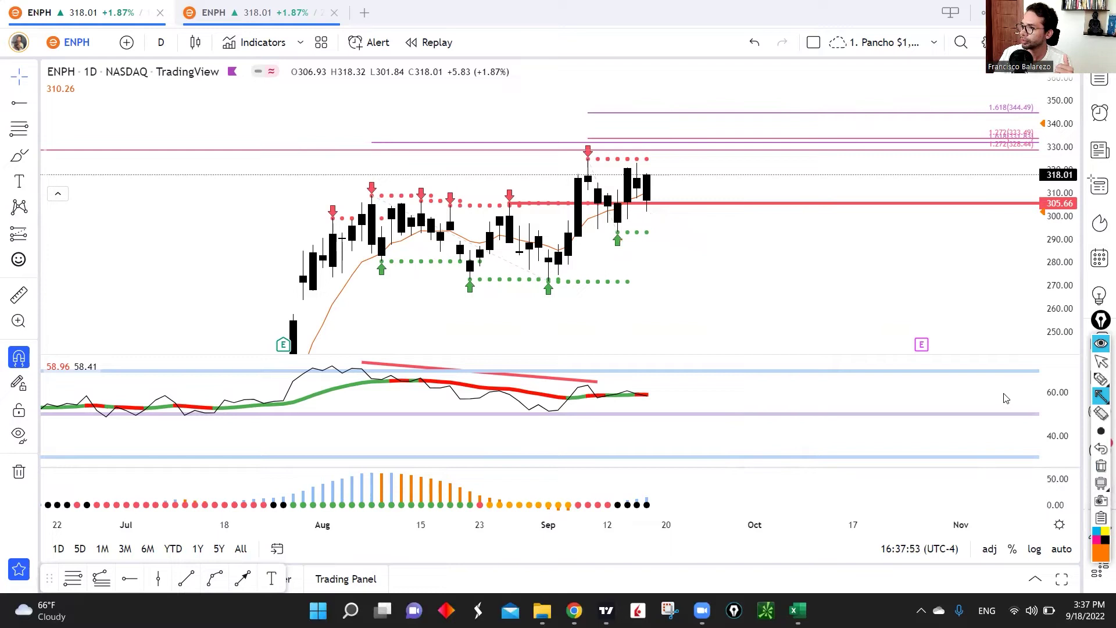
left_click(1101, 396)
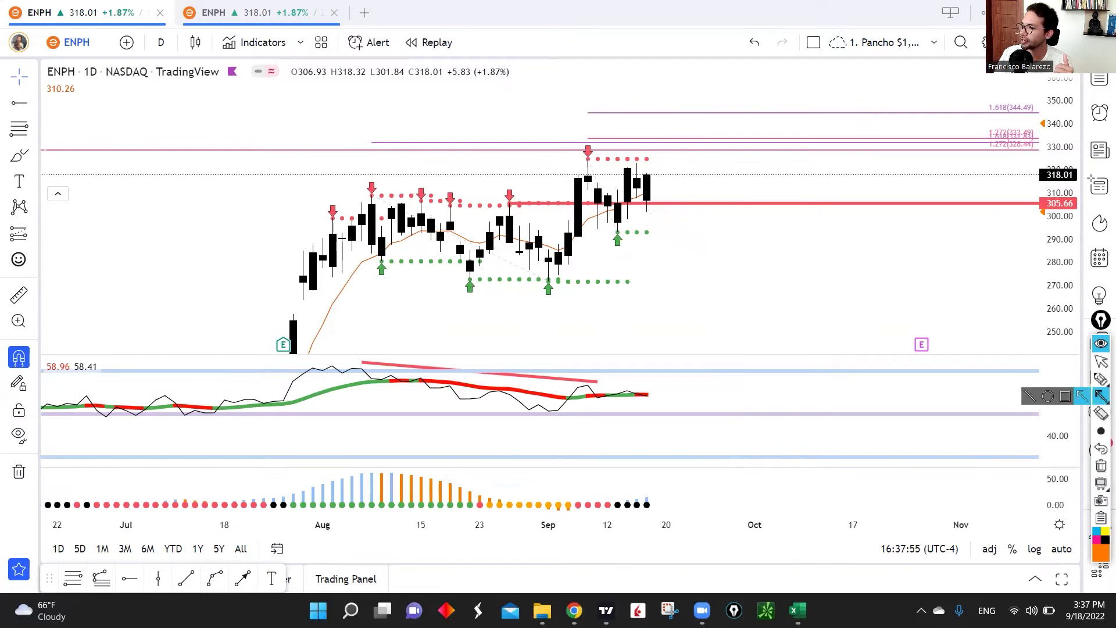
Step: Enlarge the ARKK candles via the price scale and point an orange arrow at the latest candle near 42.58
left_click(1101, 360)
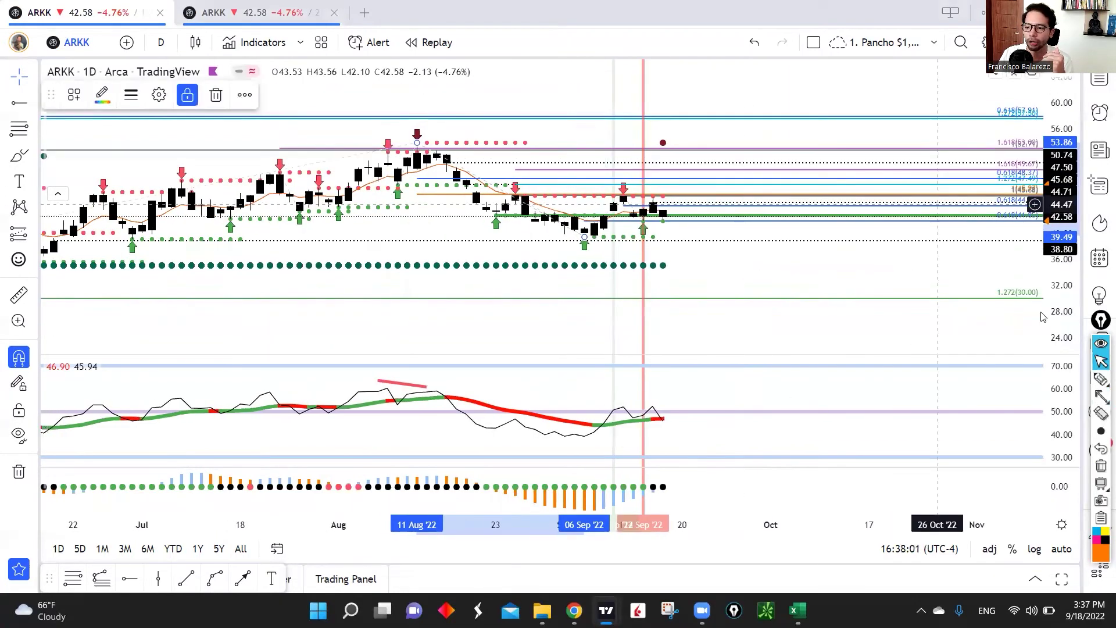
left_click_drag(1046, 169, 1045, 138)
scroll(772, 297, "up", 2)
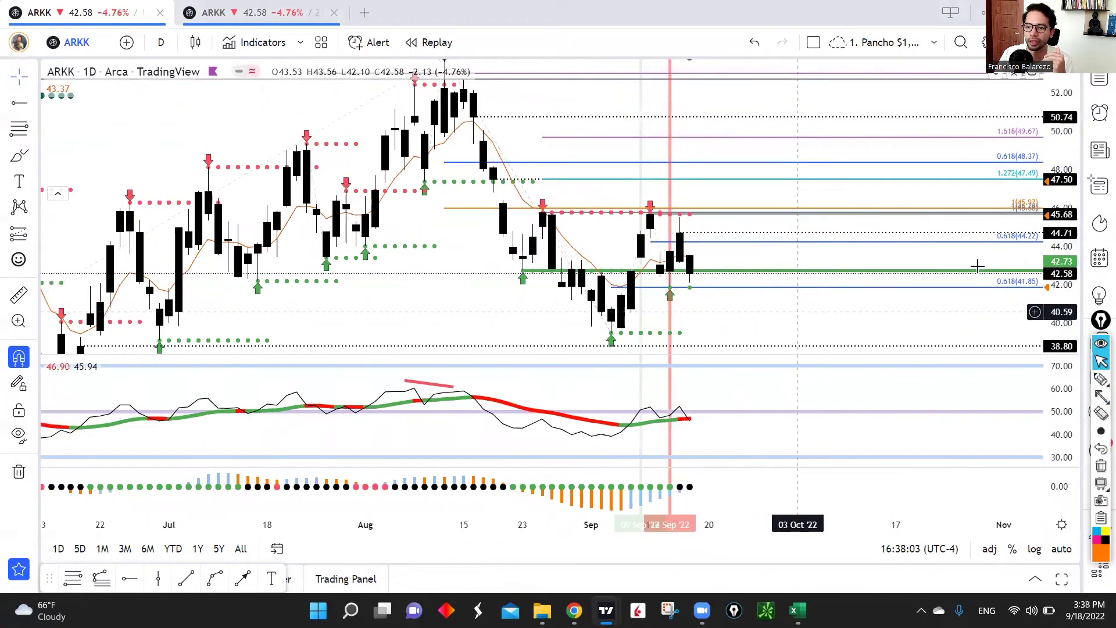
left_click_drag(876, 299, 912, 260)
left_click(1101, 398)
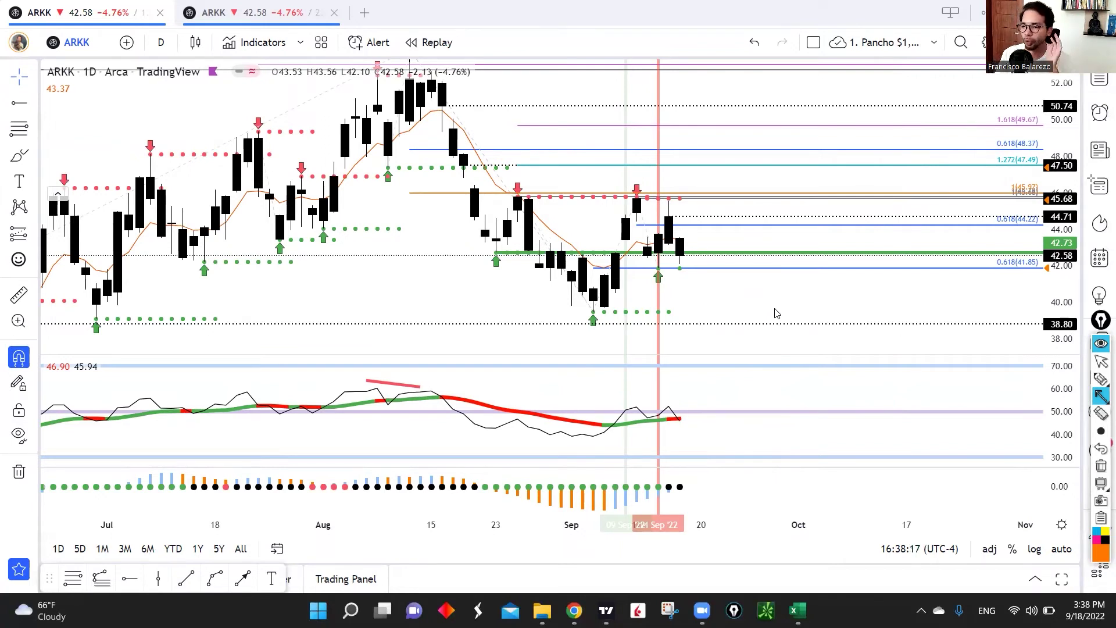
left_click_drag(736, 323, 682, 269)
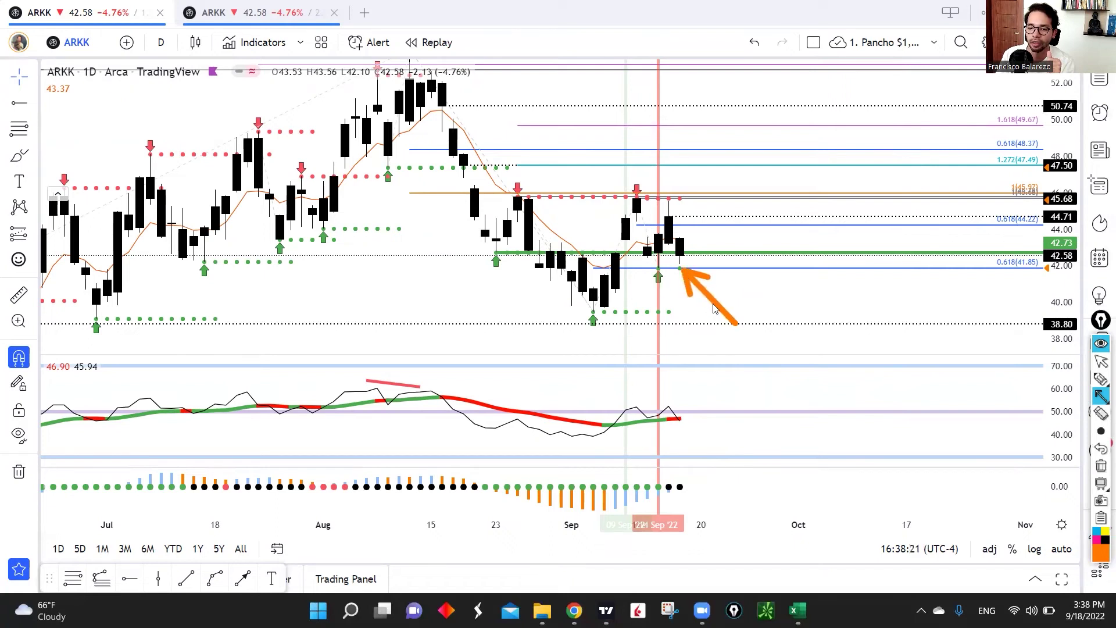